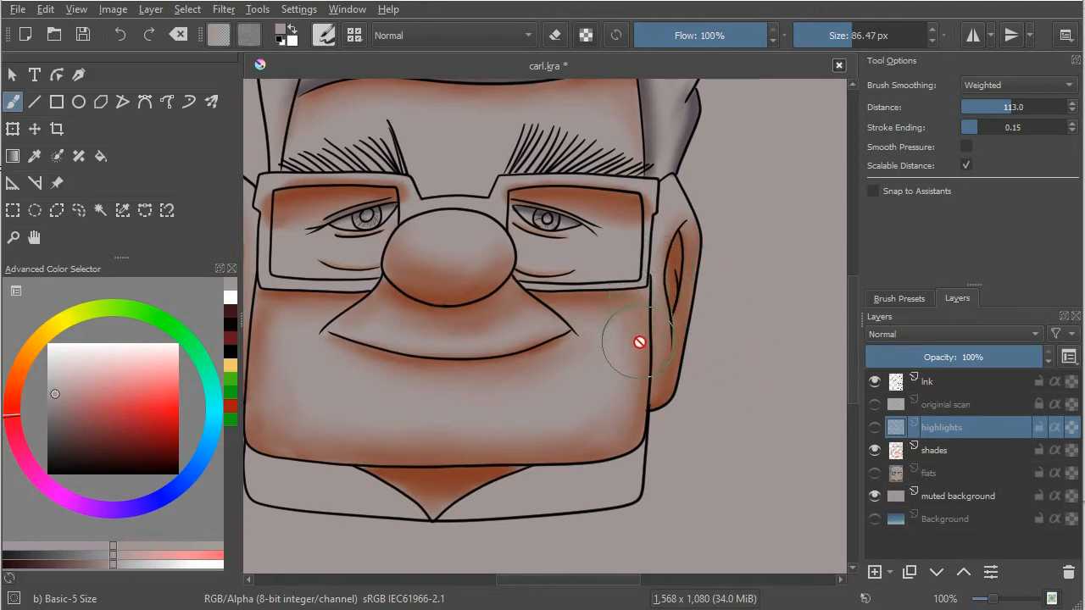
Step: On the shades layer, try out the Airbrush Soft, Pencil-6 Quick Shade and Pencil-3 Large 4B brush presets
left_click(940, 453)
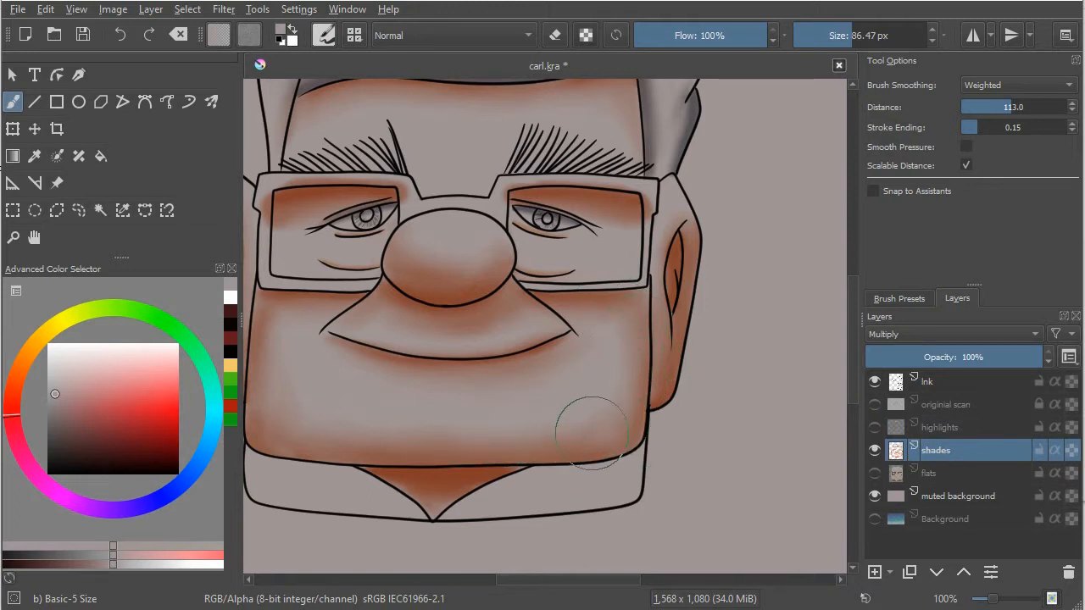
left_click(899, 298)
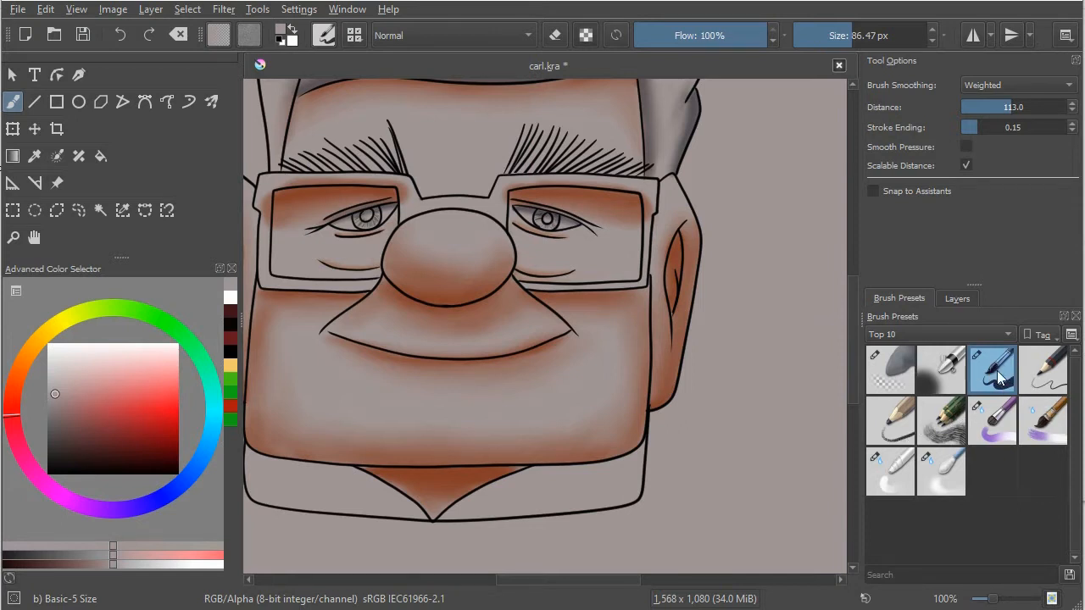
mouse_move(1000, 376)
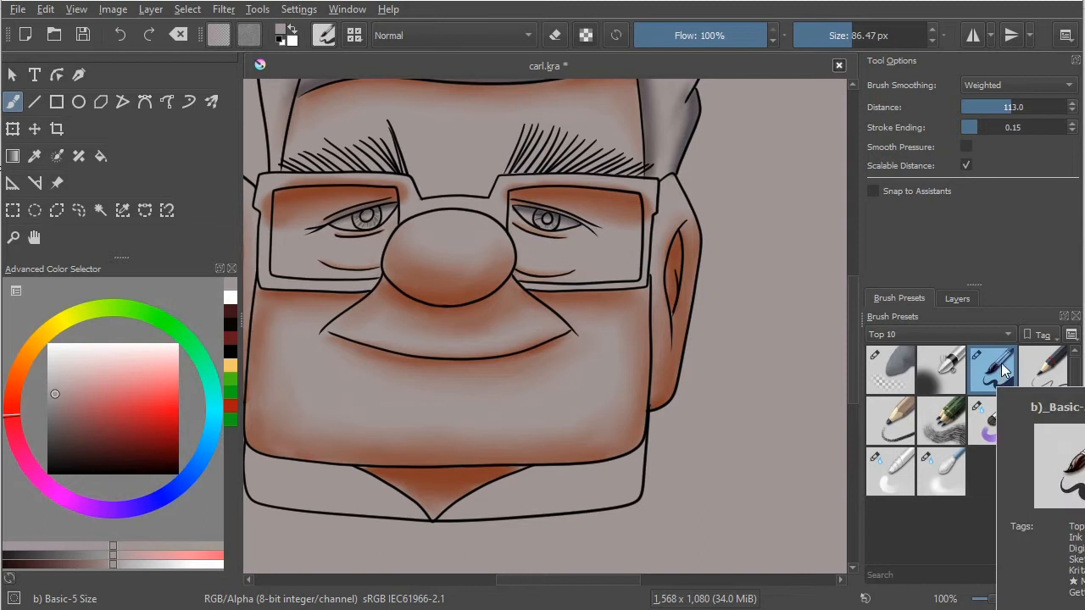
left_click(944, 376)
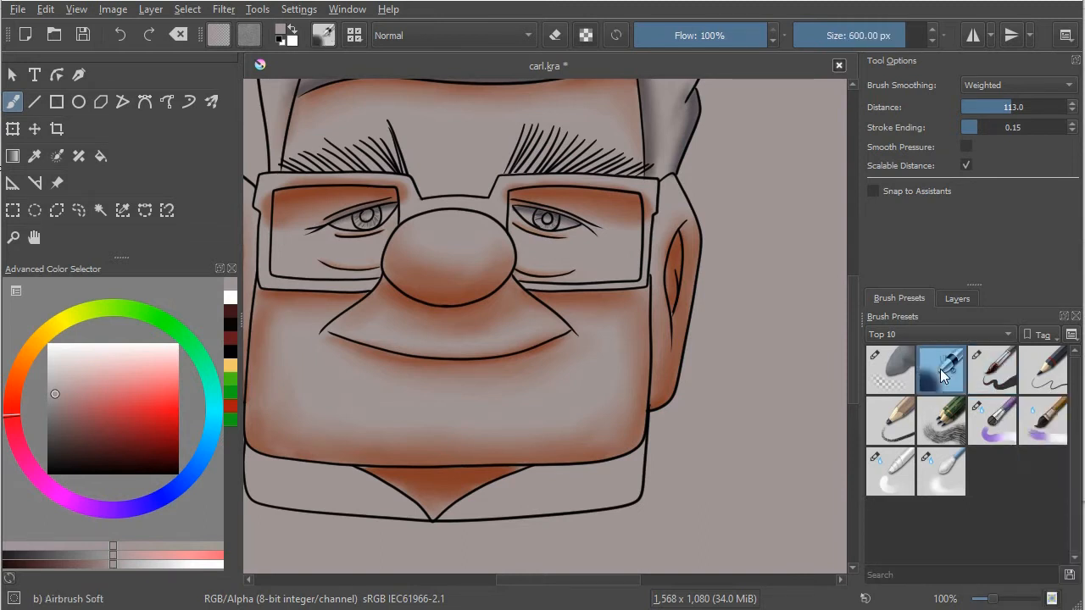
mouse_move(945, 375)
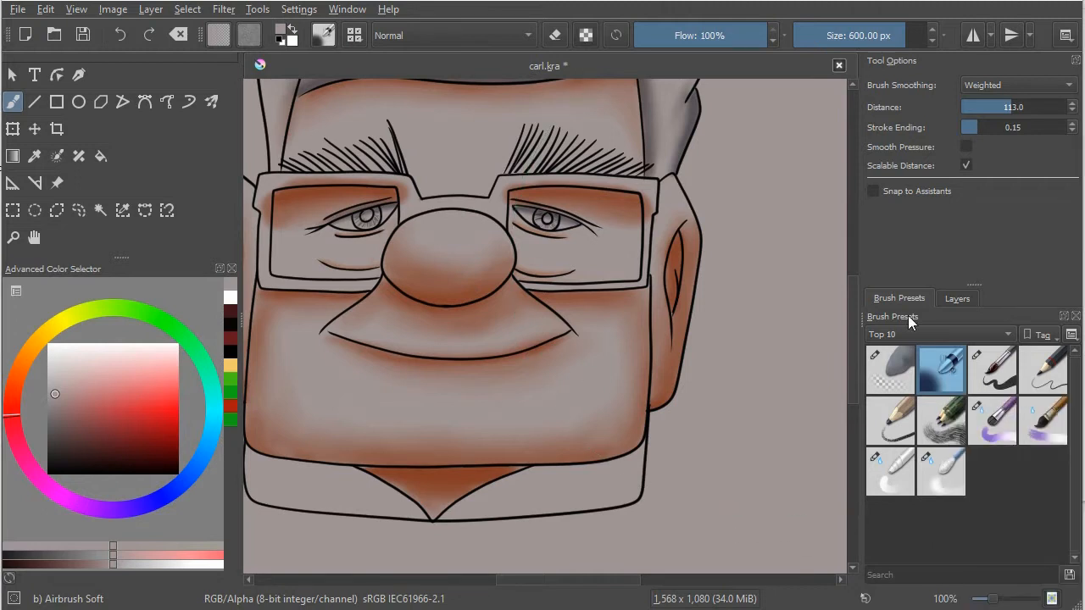
left_click(958, 424)
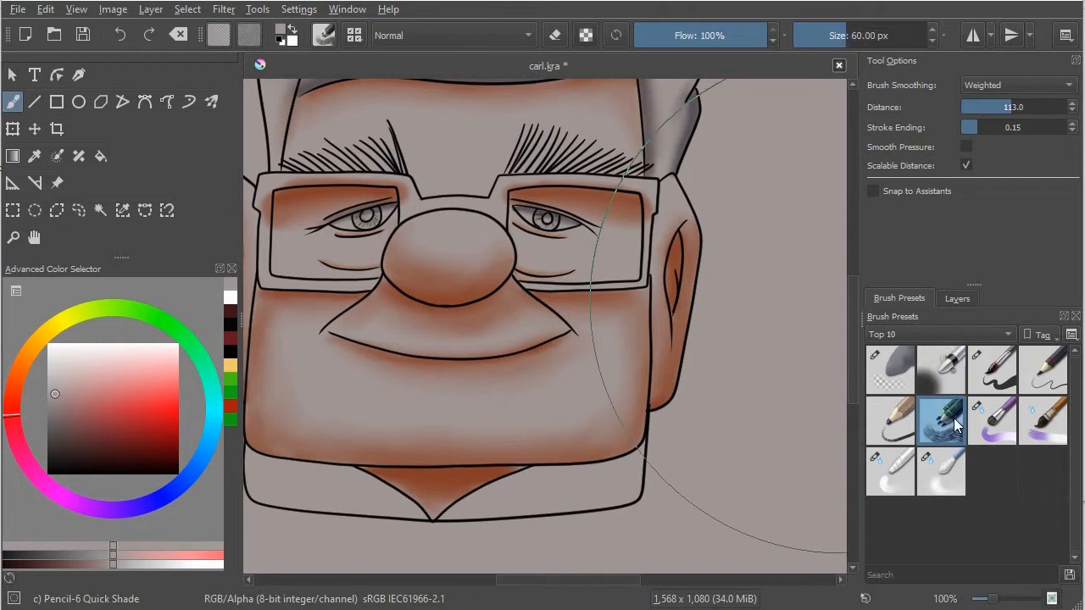
mouse_move(955, 417)
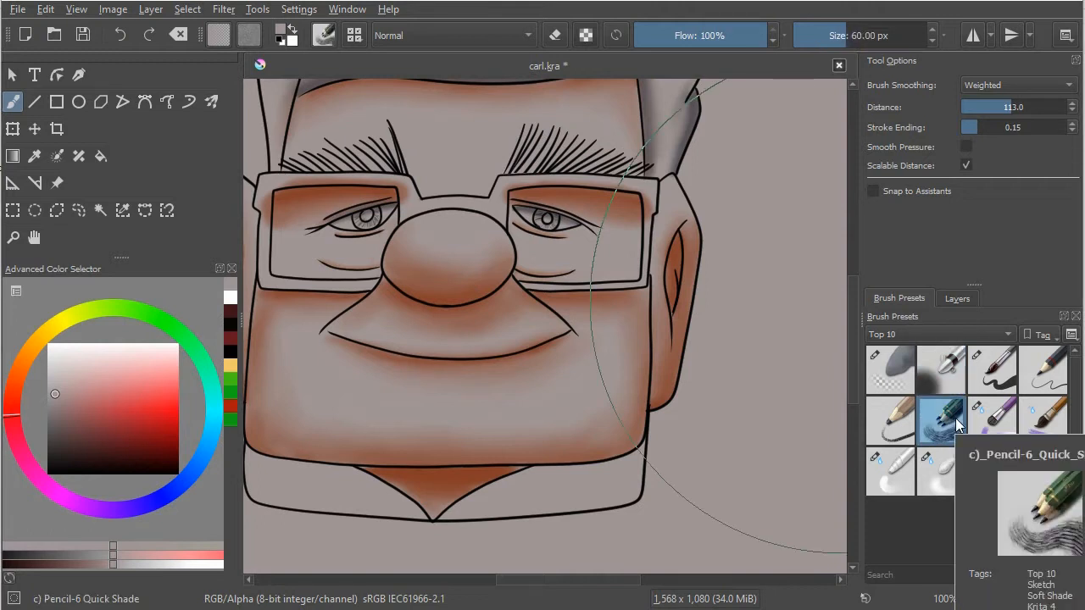
mouse_move(895, 418)
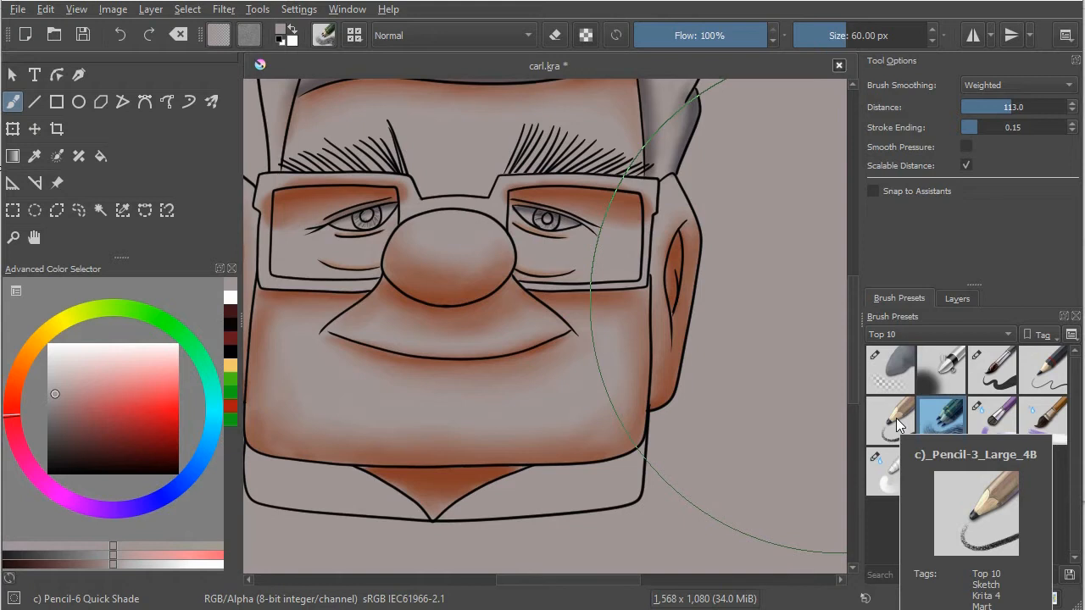
left_click(896, 418)
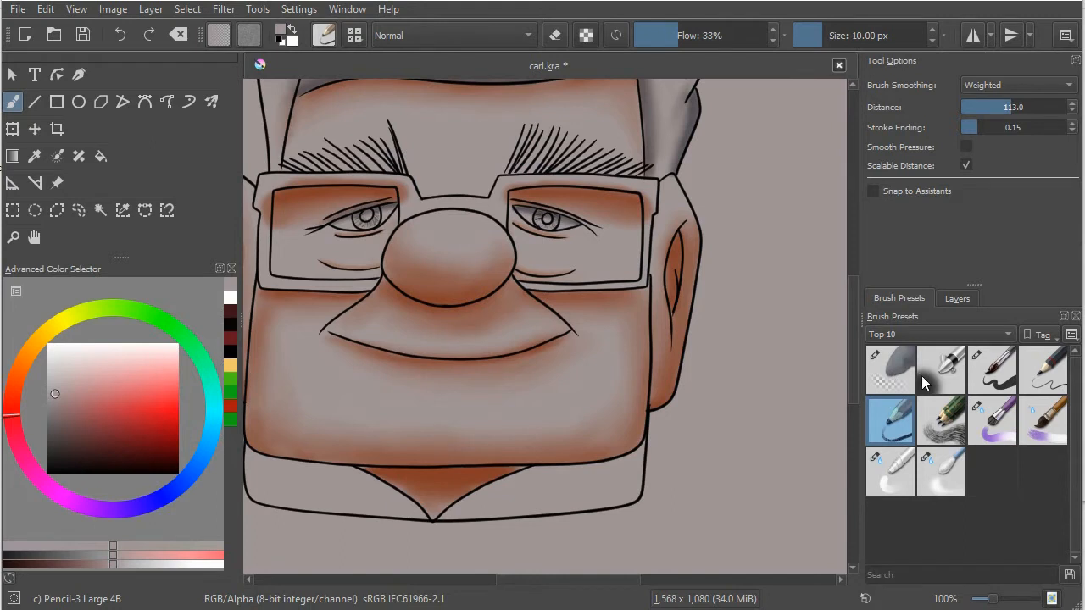
Step: Try out the Eraser Soft, Blender Blur and Blender Basic brush presets
left_click(901, 375)
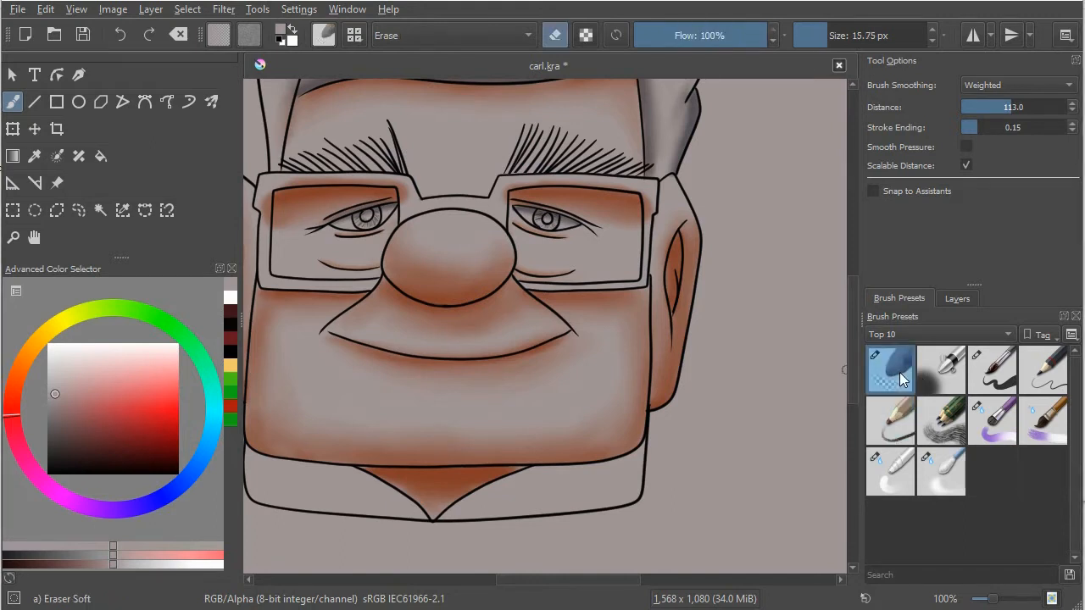
mouse_move(898, 373)
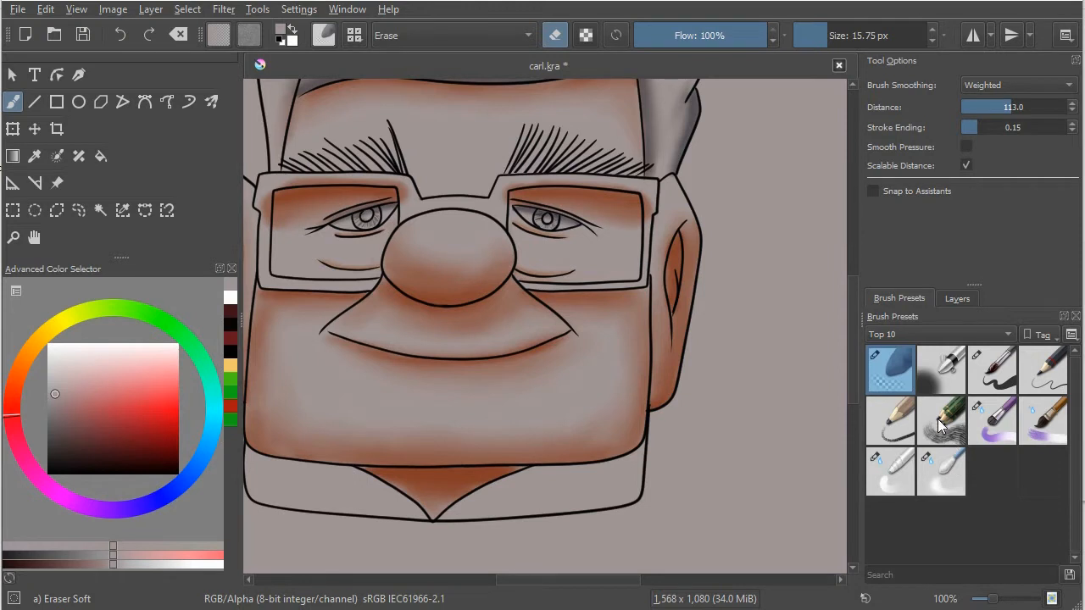
left_click(945, 463)
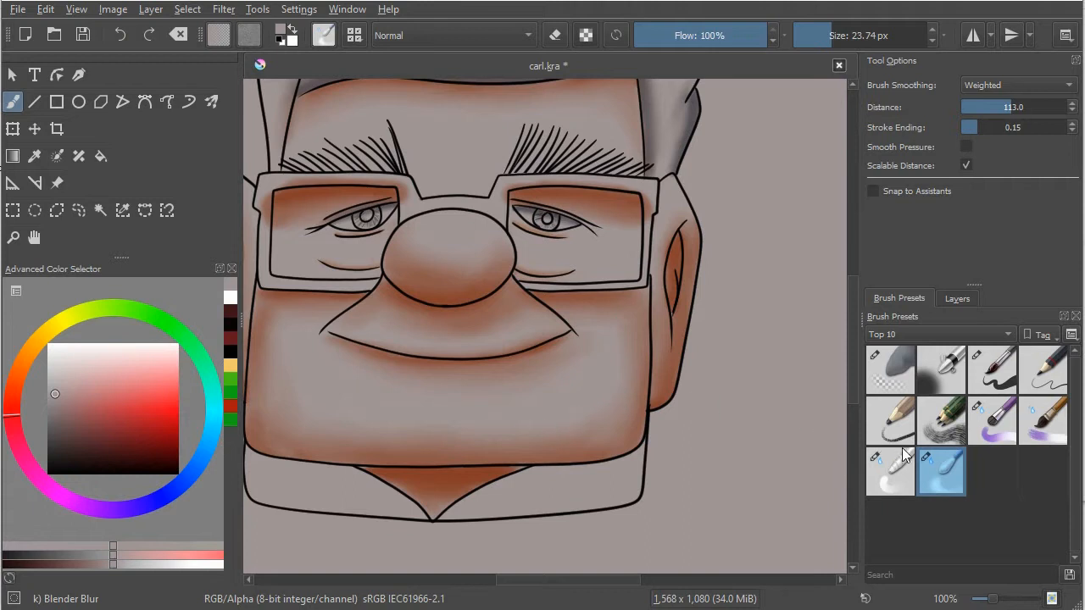
mouse_move(952, 470)
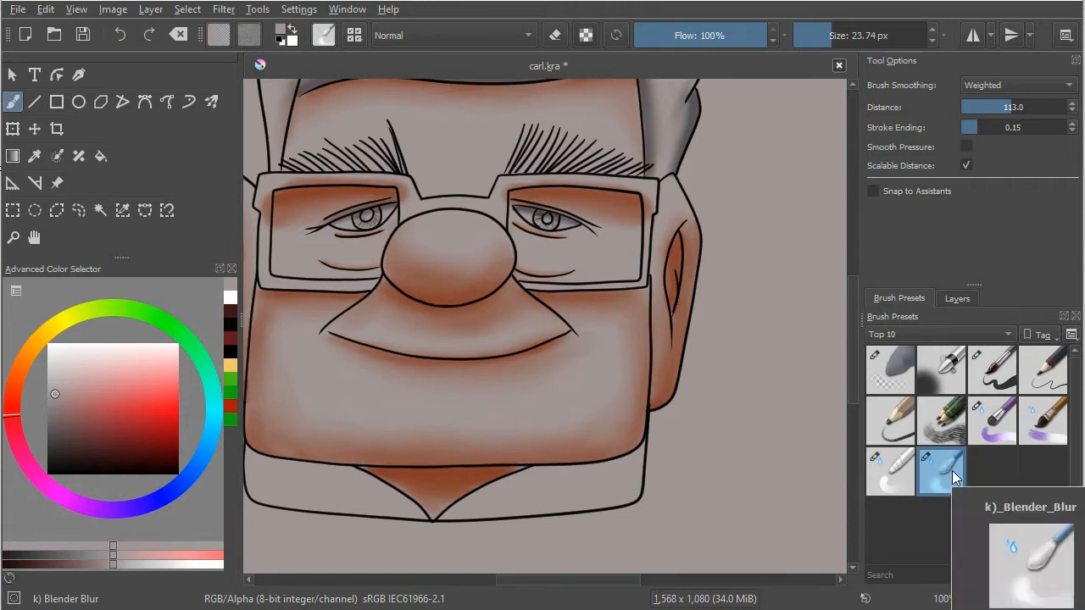
left_click(894, 466)
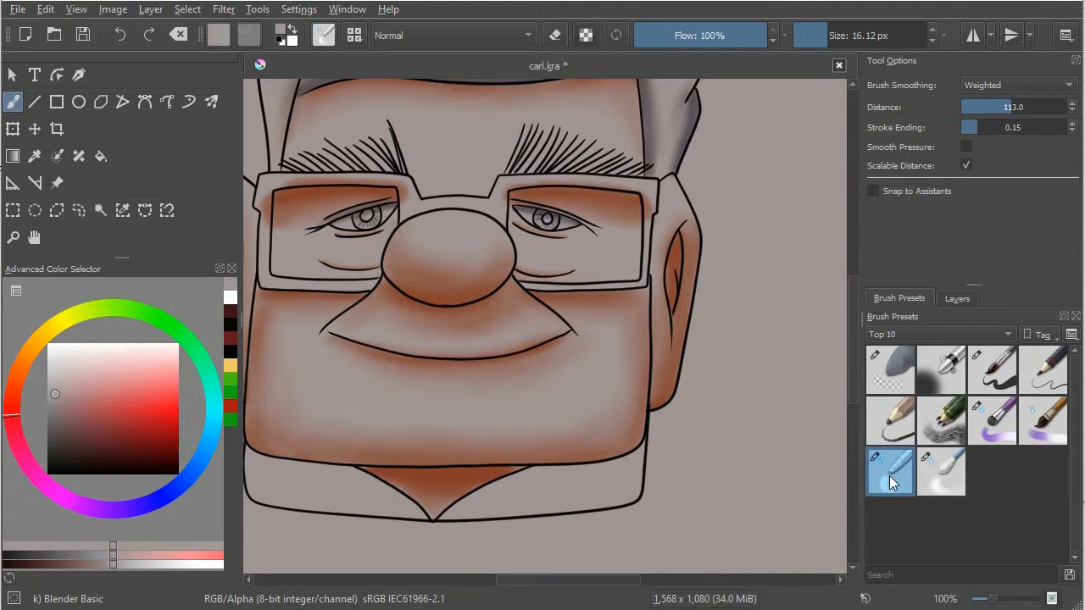
Step: Hide the shades layer and show the flats layer
left_click(957, 298)
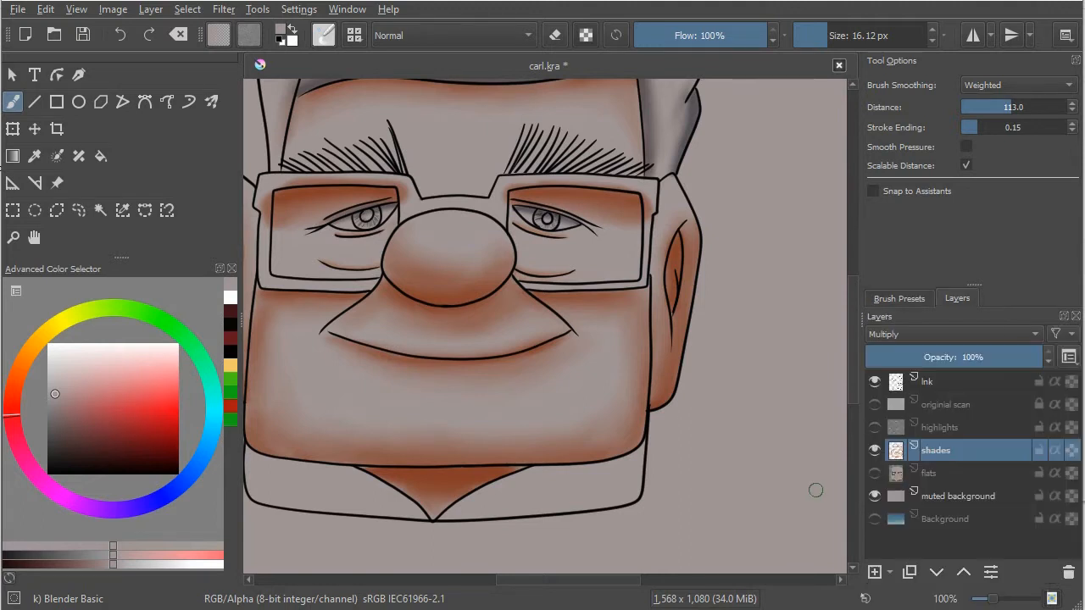
left_click(874, 451)
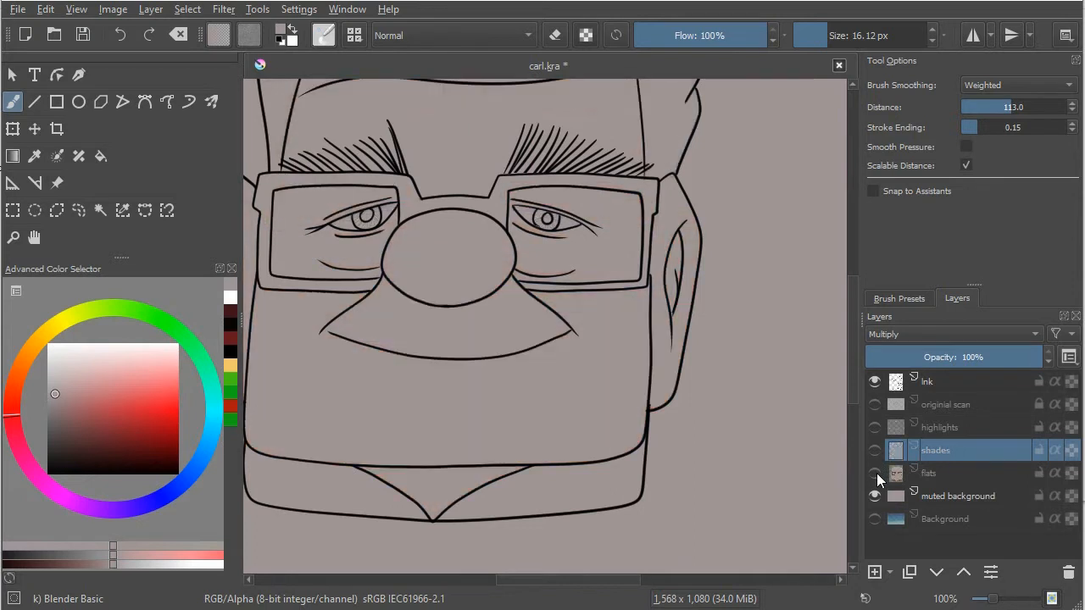
left_click(875, 474)
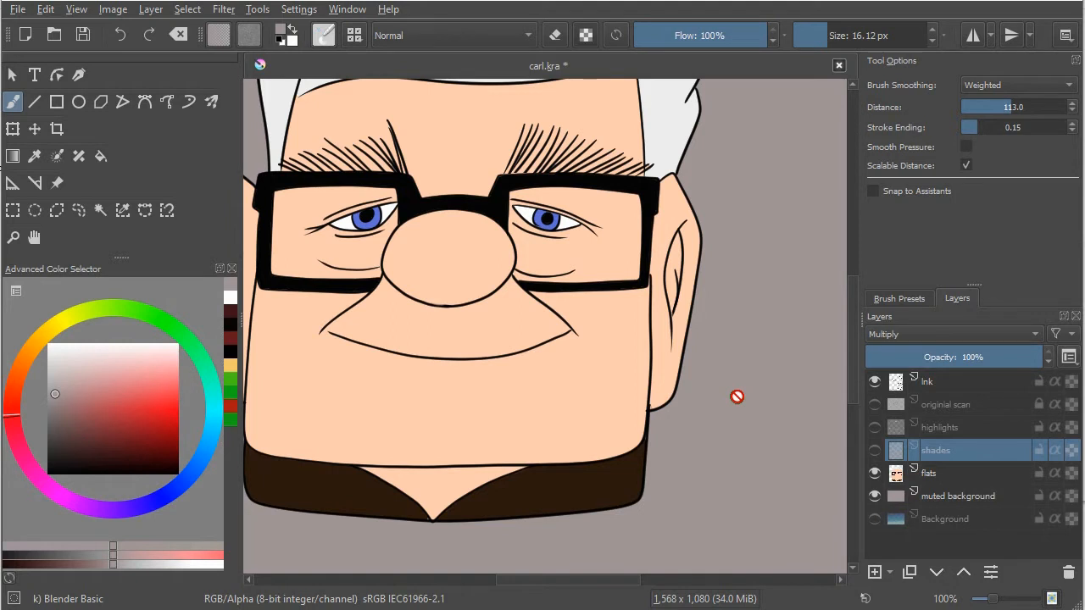
Step: Add a paint layer above the shades layer with Multiply blending and name it shades2
left_click(874, 571)
left_click(904, 333)
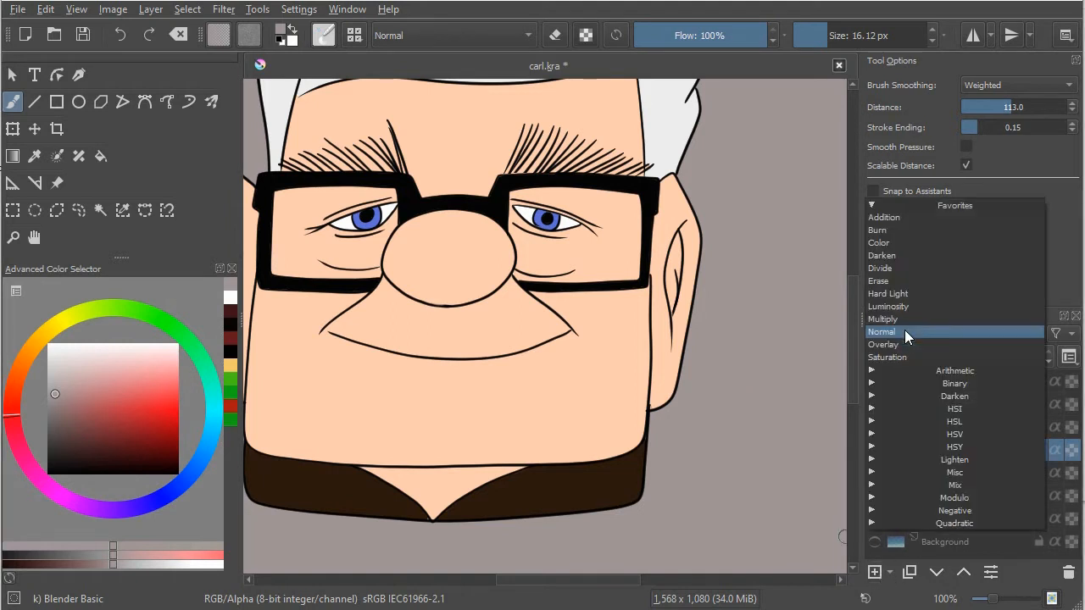
left_click(898, 321)
double_click(936, 451)
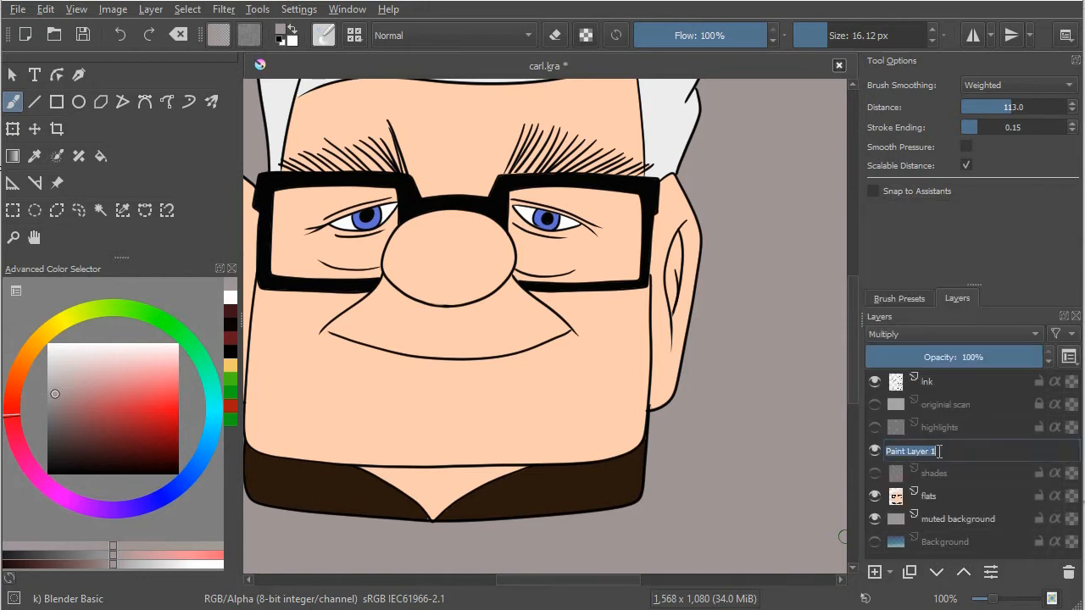
type("shades2")
key("Return")
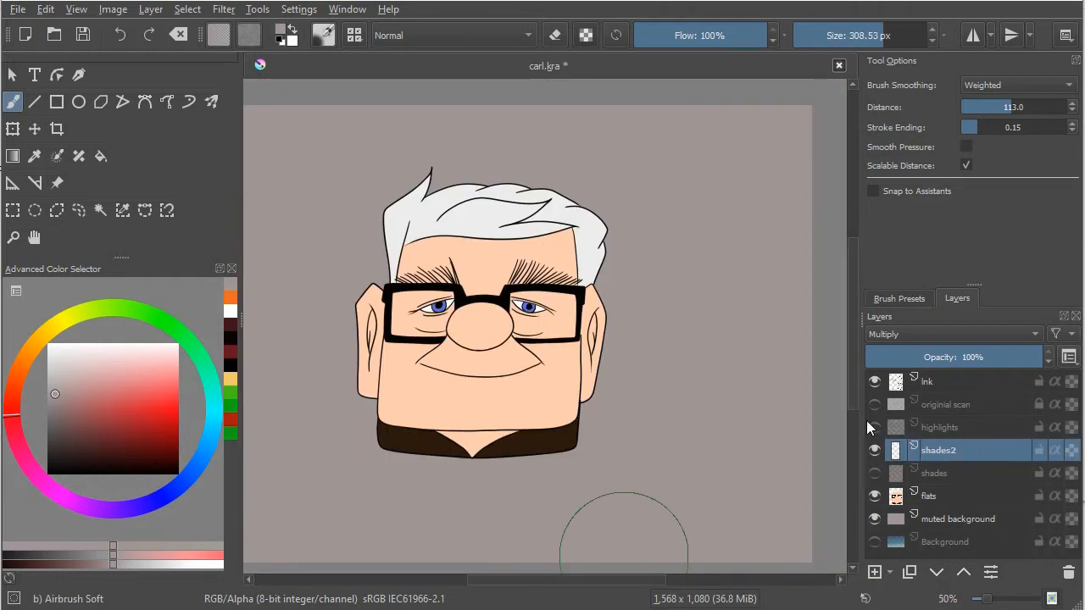
Step: Select the background around the head with Contiguous Area Selection and invert the selection to isolate the whole head
left_click(101, 210)
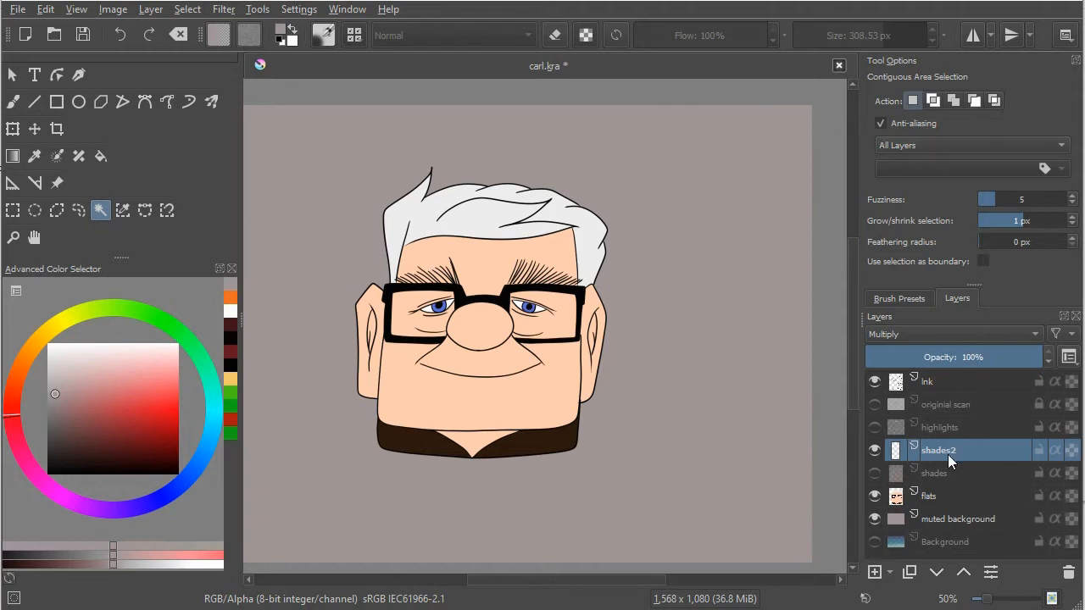
left_click(657, 445)
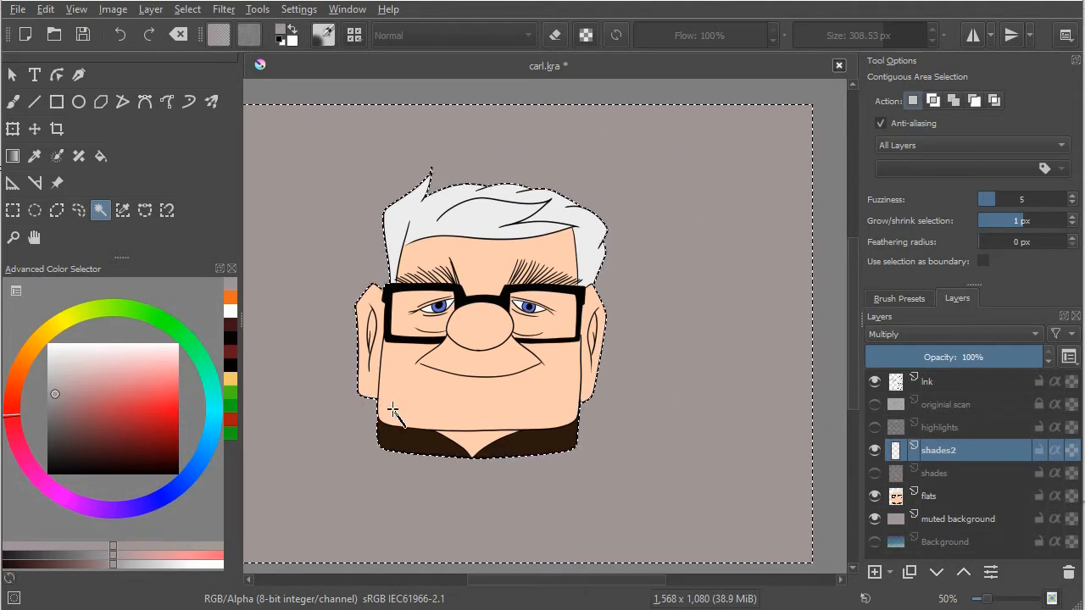
left_click(193, 10)
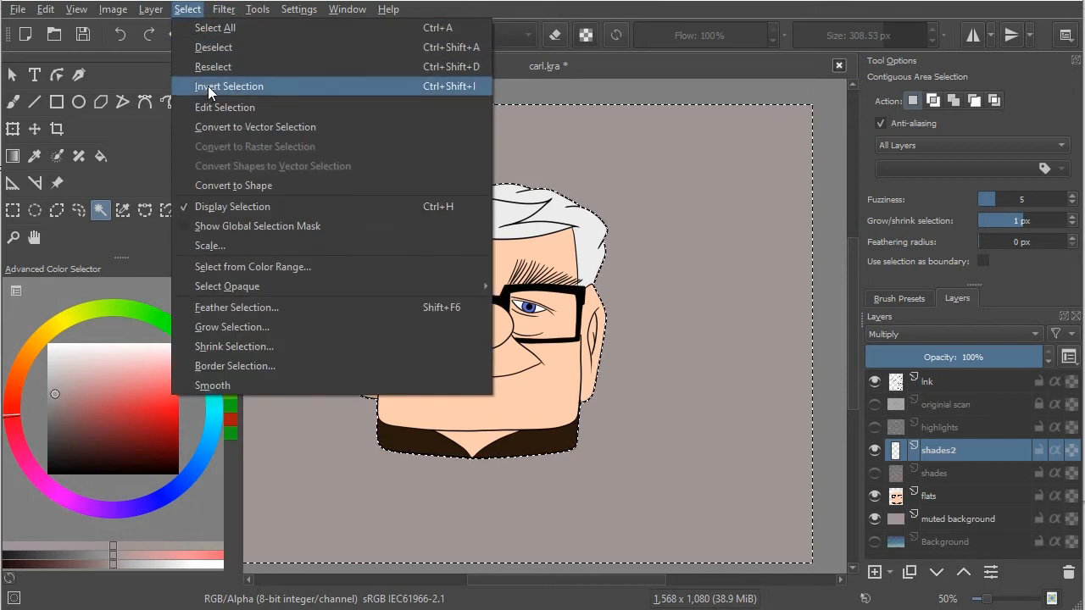
left_click(208, 86)
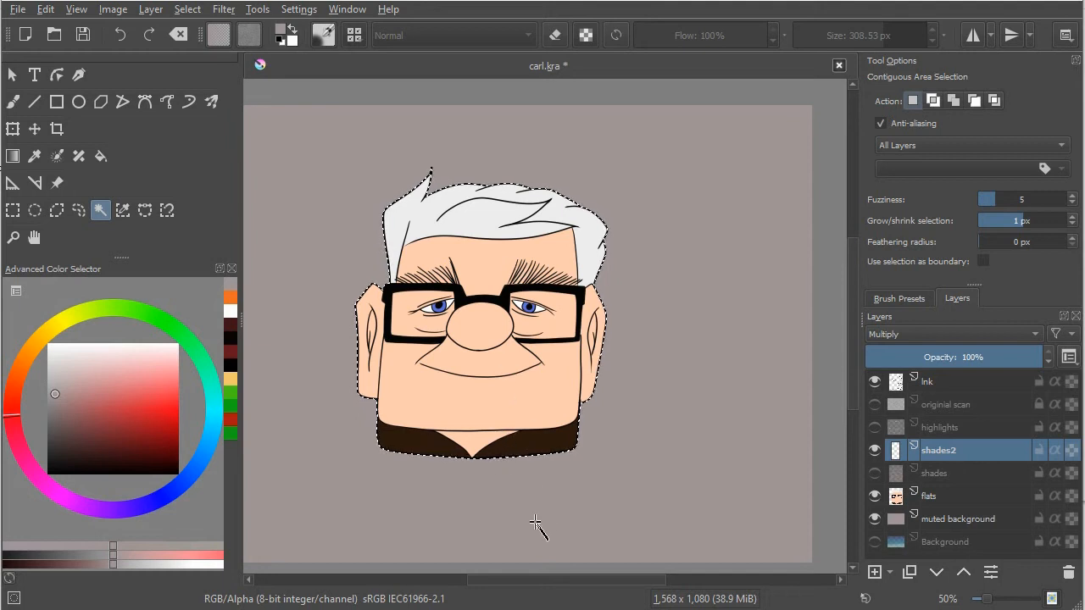
Step: Airbrush soft grey shading over the right half of the selected head using Airbrush Soft at 308.53 px
left_click(898, 299)
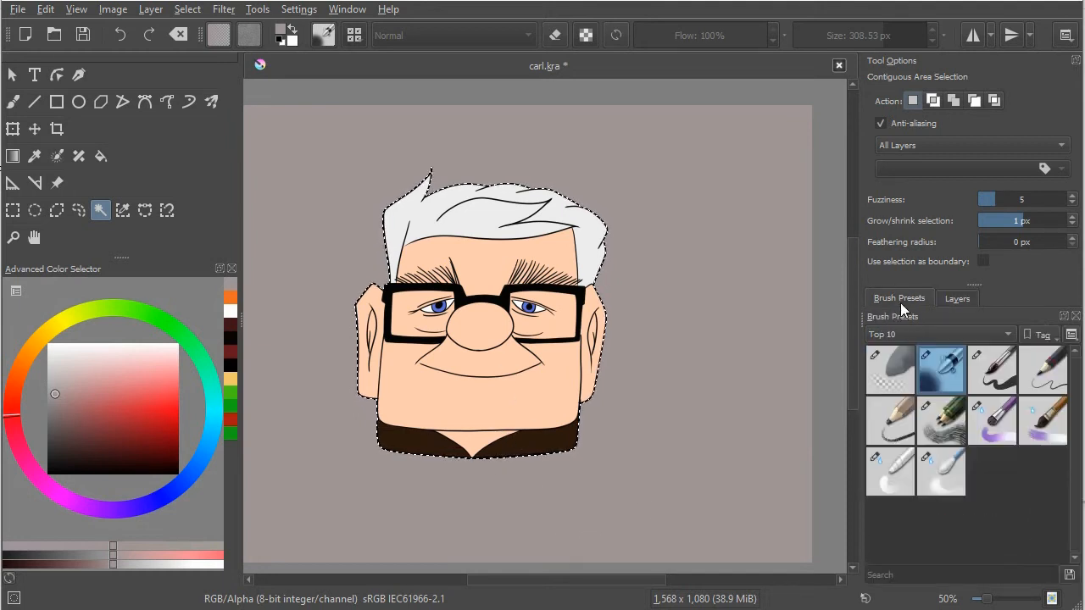
left_click(13, 102)
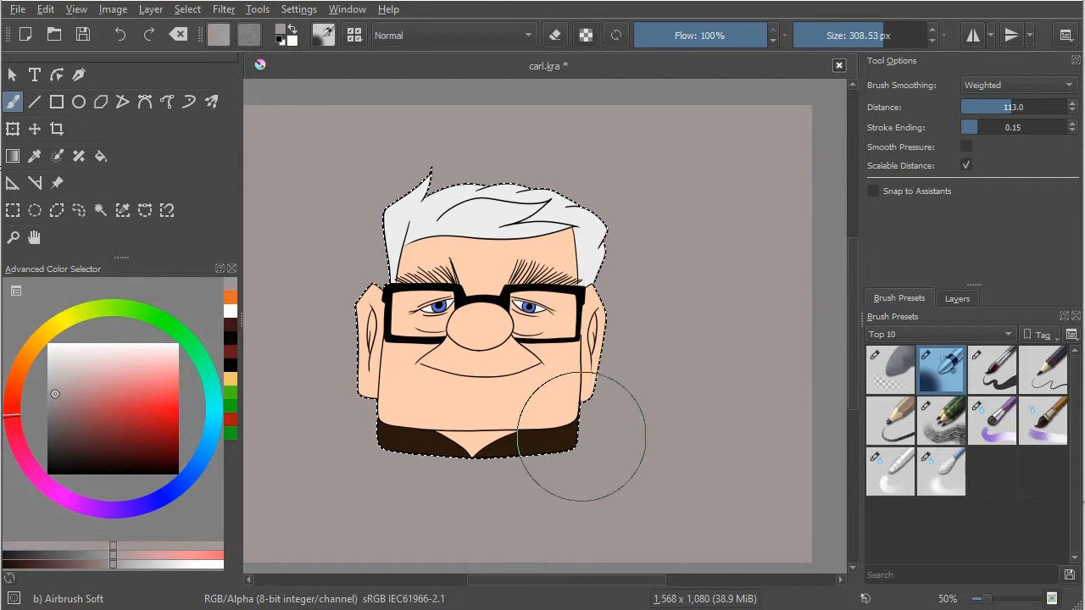
mouse_move(580, 442)
left_mouse_down()
mouse_move(589, 251)
mouse_move(584, 464)
mouse_move(550, 244)
mouse_move(551, 440)
mouse_move(547, 197)
mouse_move(551, 478)
left_mouse_up()
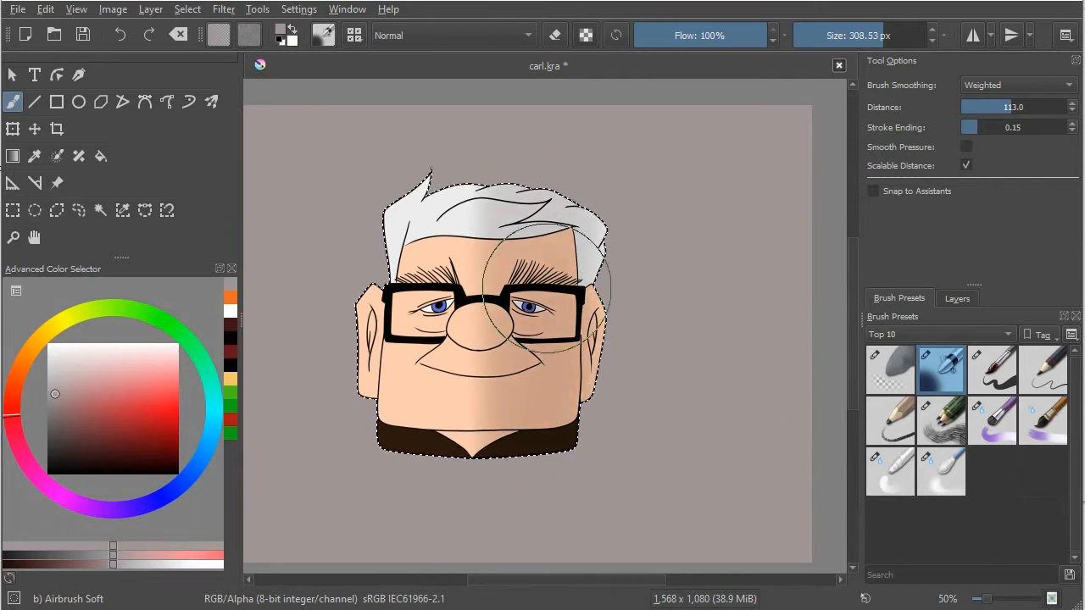
mouse_move(556, 318)
left_mouse_down()
mouse_move(571, 440)
mouse_move(588, 197)
mouse_move(595, 400)
mouse_move(617, 237)
mouse_move(604, 429)
mouse_move(609, 230)
mouse_move(621, 417)
left_mouse_up()
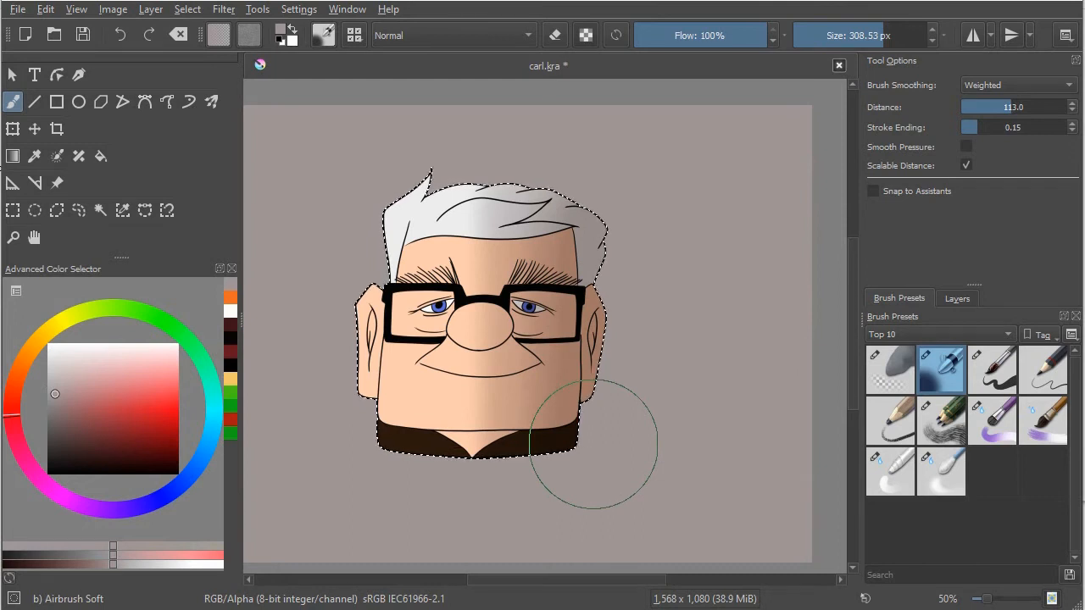
Step: Select the lower face area around the cheek and jaw with Contiguous Area Selection on the shades2 layer
left_click(958, 299)
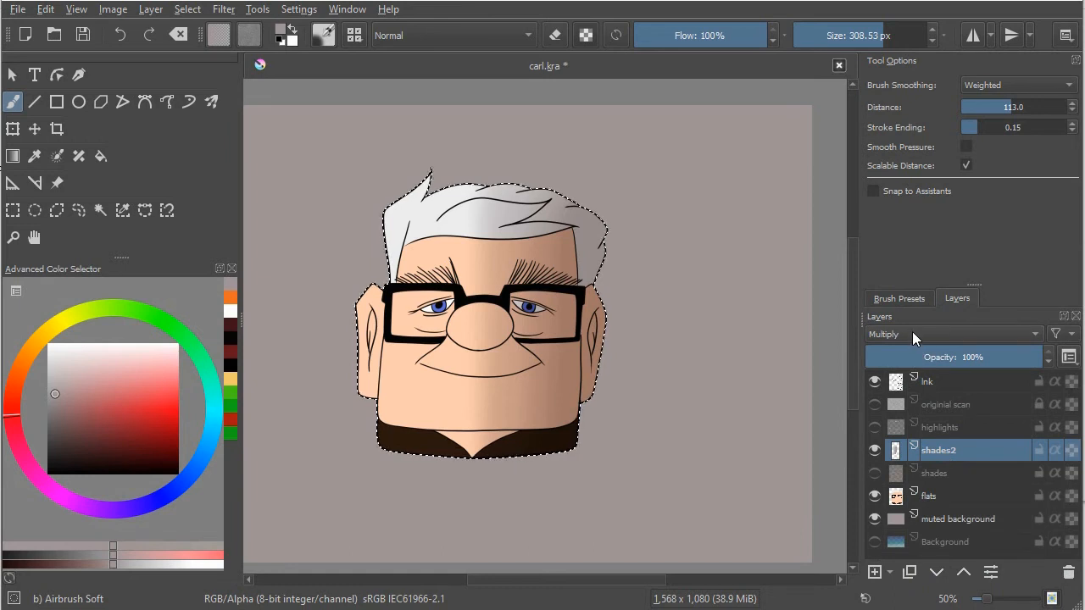
left_click(944, 428)
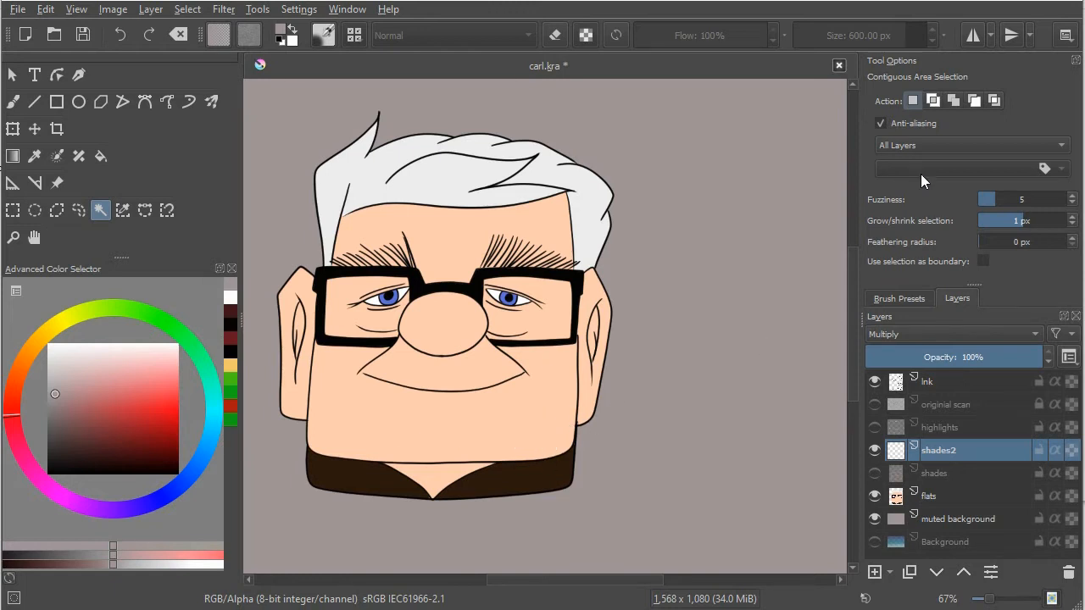
left_click(549, 415)
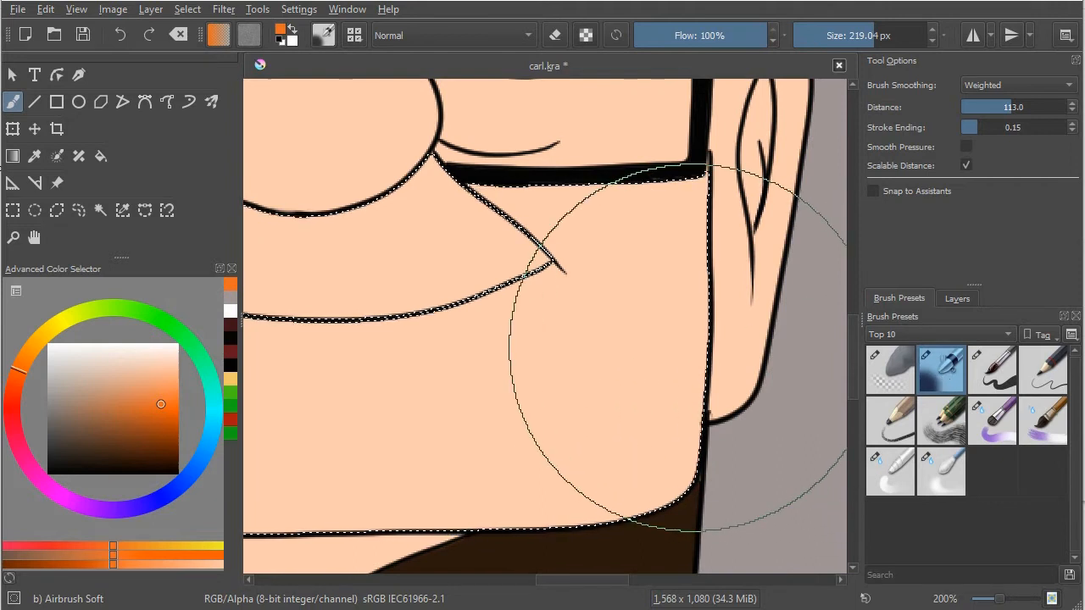
Step: Shade the selected lower face orange along its right edge and jaw corner using Airbrush Soft at 49.33 px
left_click_drag(687, 352, 388, 351)
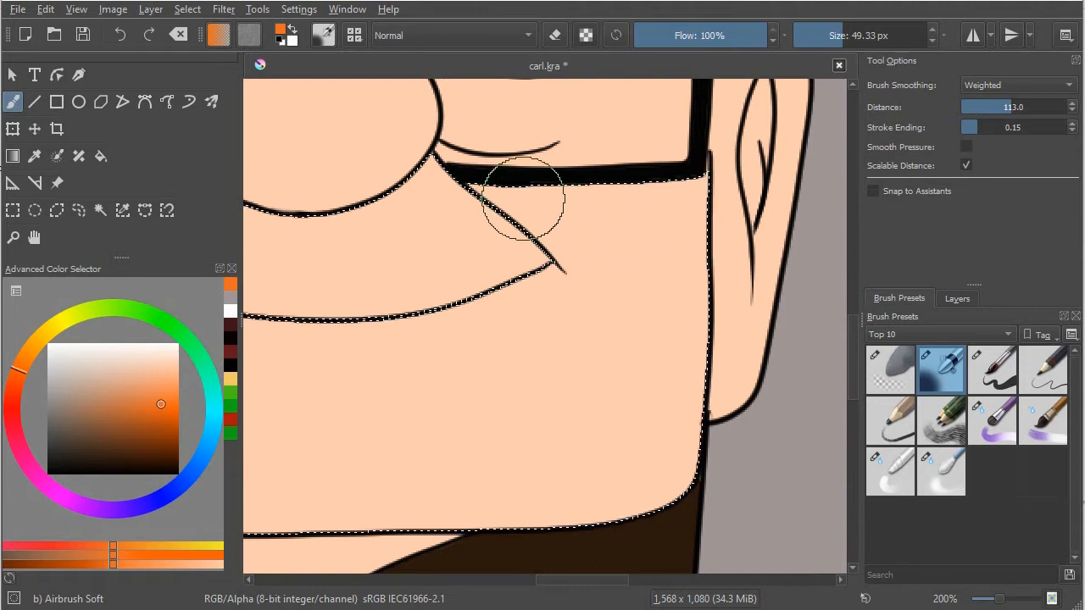
mouse_move(690, 194)
left_mouse_down()
mouse_move(680, 409)
mouse_move(692, 205)
mouse_move(689, 412)
mouse_move(691, 231)
mouse_move(695, 406)
mouse_move(684, 482)
left_mouse_up()
left_click_drag(637, 511, 676, 467)
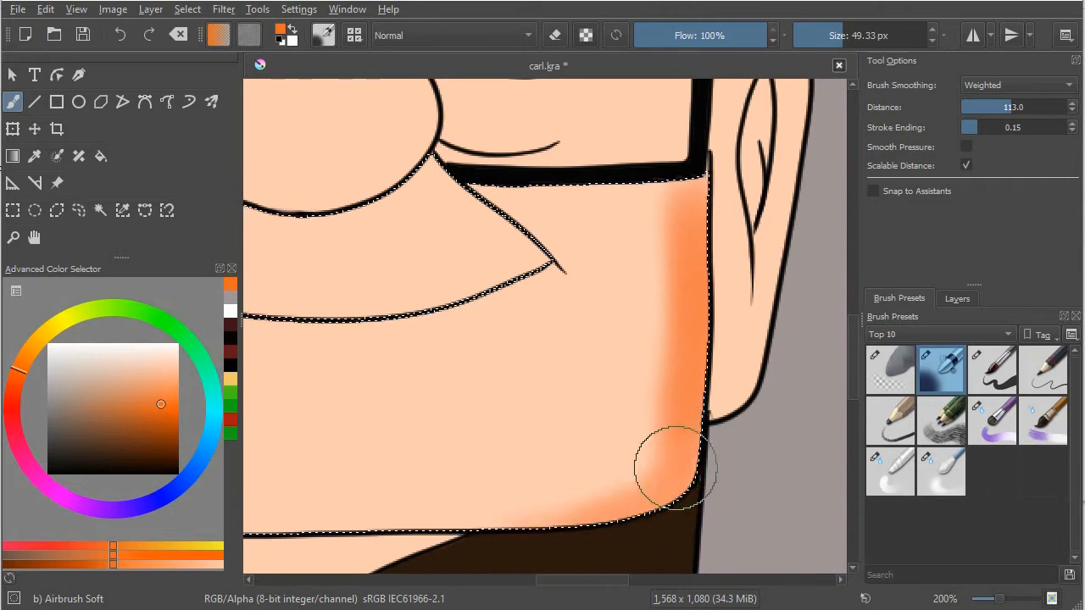
mouse_move(453, 534)
left_mouse_down()
mouse_move(658, 458)
mouse_move(660, 441)
mouse_move(589, 506)
mouse_move(679, 267)
mouse_move(638, 415)
left_mouse_up()
mouse_move(698, 199)
left_mouse_down()
mouse_move(689, 300)
mouse_move(659, 331)
mouse_move(658, 443)
mouse_move(248, 585)
left_mouse_up()
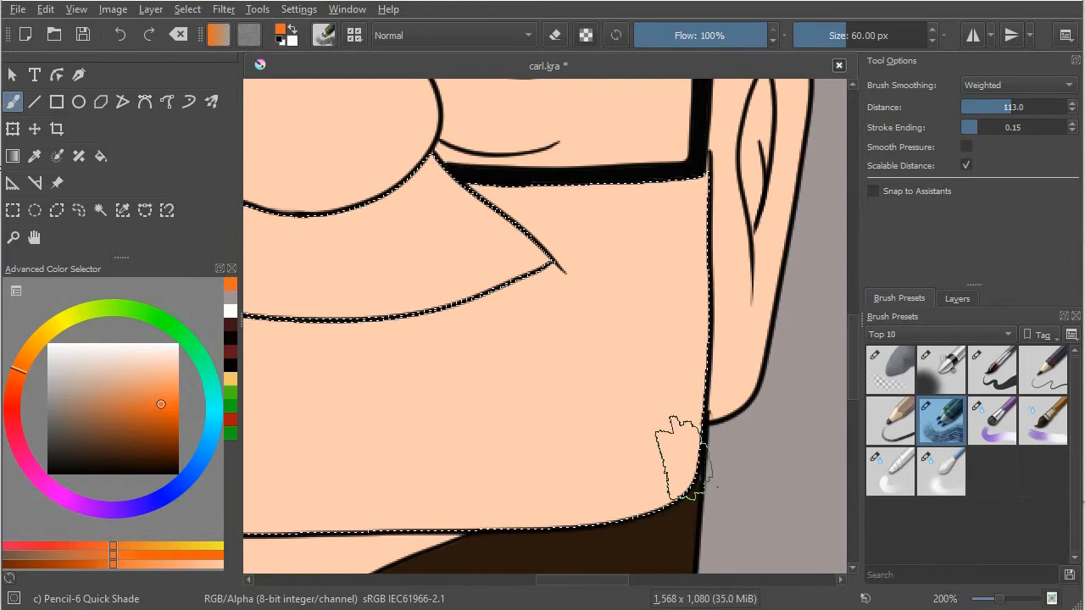
Step: Shade the selected lower face orange along its right edge with Pencil-6 Quick Shade at 60 px, erasing part near the jaw corner
mouse_move(690, 191)
left_mouse_down()
mouse_move(687, 339)
mouse_move(700, 182)
mouse_move(683, 447)
mouse_move(702, 405)
mouse_move(664, 500)
mouse_move(634, 504)
mouse_move(687, 229)
mouse_move(673, 332)
mouse_move(667, 208)
mouse_move(664, 398)
mouse_move(677, 266)
mouse_move(658, 422)
mouse_move(681, 331)
mouse_move(676, 438)
left_mouse_up()
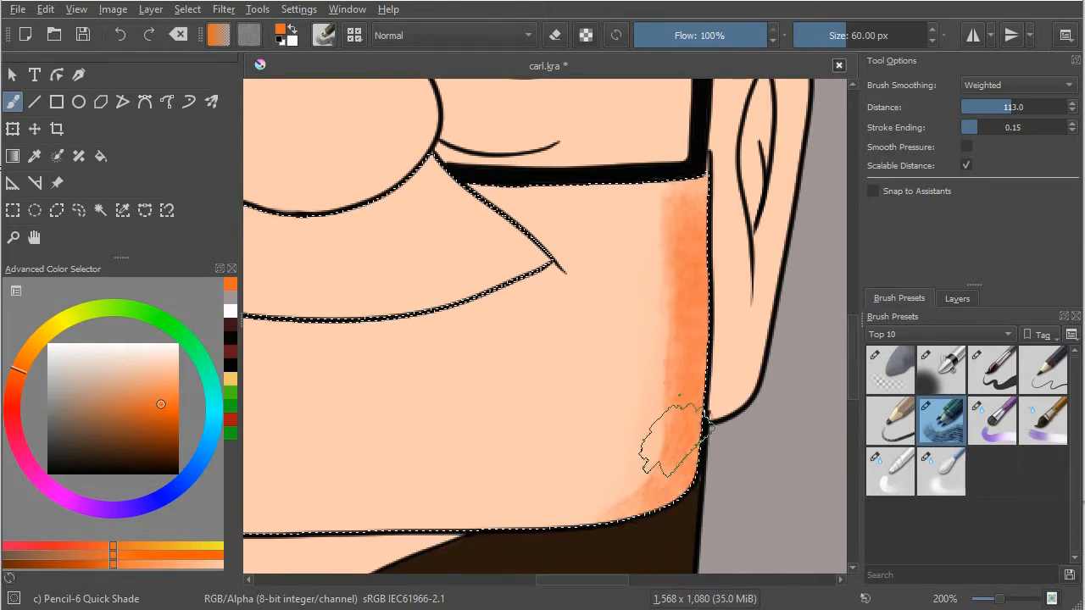
mouse_move(627, 487)
left_mouse_down()
mouse_move(671, 385)
mouse_move(661, 439)
mouse_move(675, 338)
mouse_move(609, 483)
left_mouse_up()
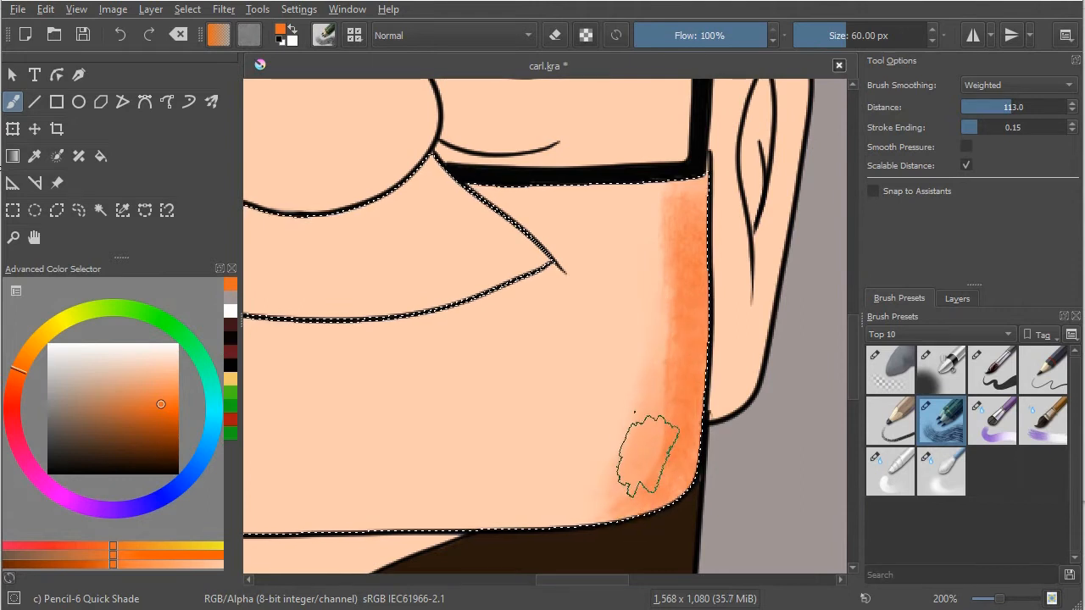
key("e")
mouse_move(629, 456)
left_mouse_down()
mouse_move(594, 448)
mouse_move(625, 424)
mouse_move(596, 461)
mouse_move(609, 465)
mouse_move(656, 412)
mouse_move(604, 526)
left_mouse_up()
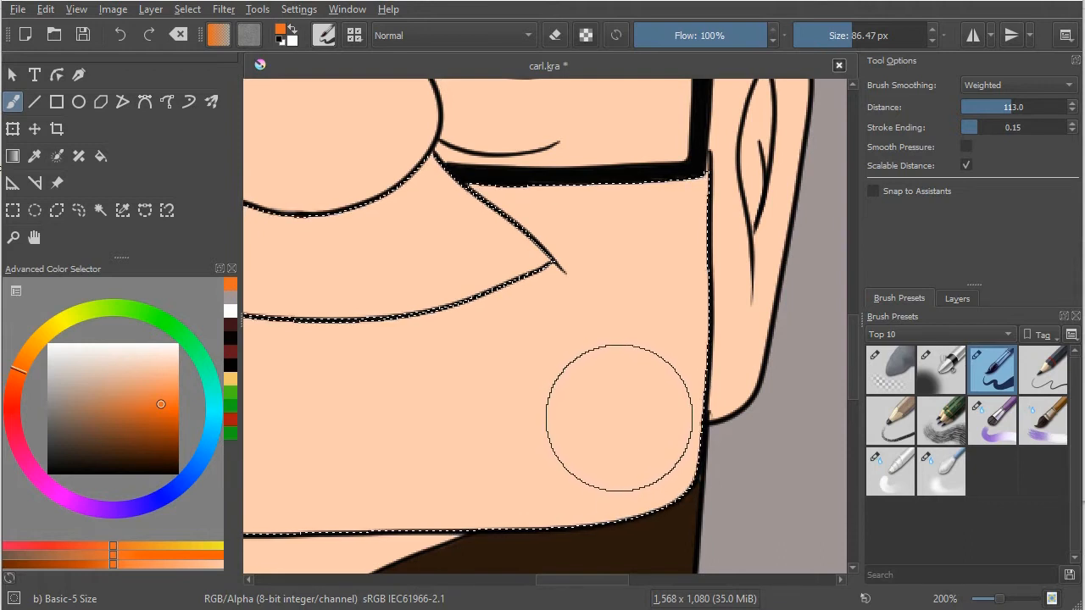
Step: Paint a solid orange band along the right and lower jaw edges with Basic-5 Size at 86.47 px and soften its upper right inner edge with Blender Blur
mouse_move(682, 212)
left_mouse_down()
mouse_move(703, 370)
mouse_move(677, 480)
mouse_move(638, 512)
mouse_move(577, 526)
mouse_move(362, 517)
left_mouse_up()
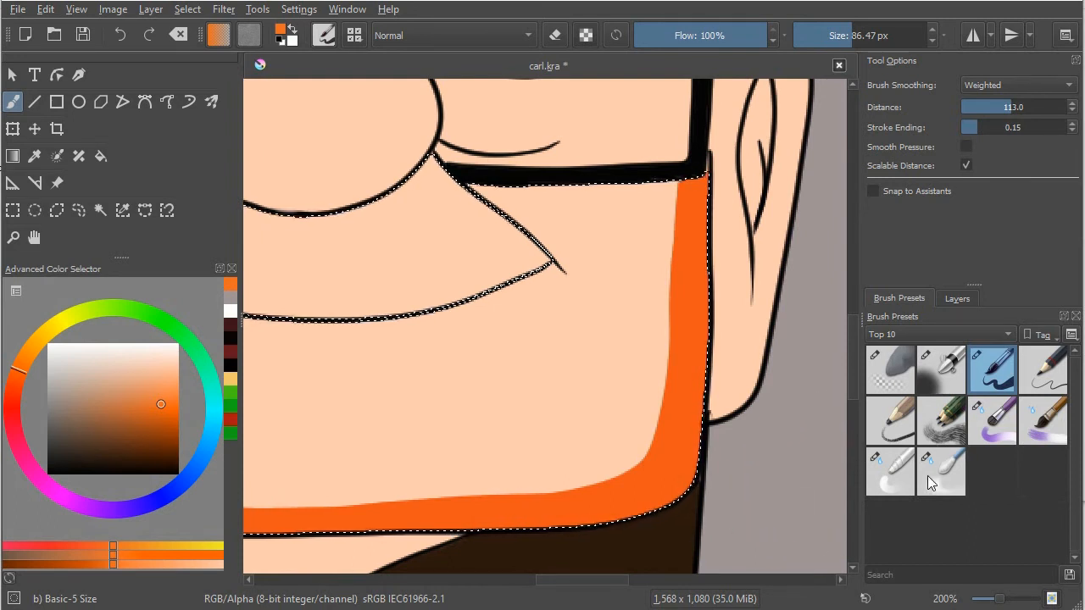
left_click(945, 473)
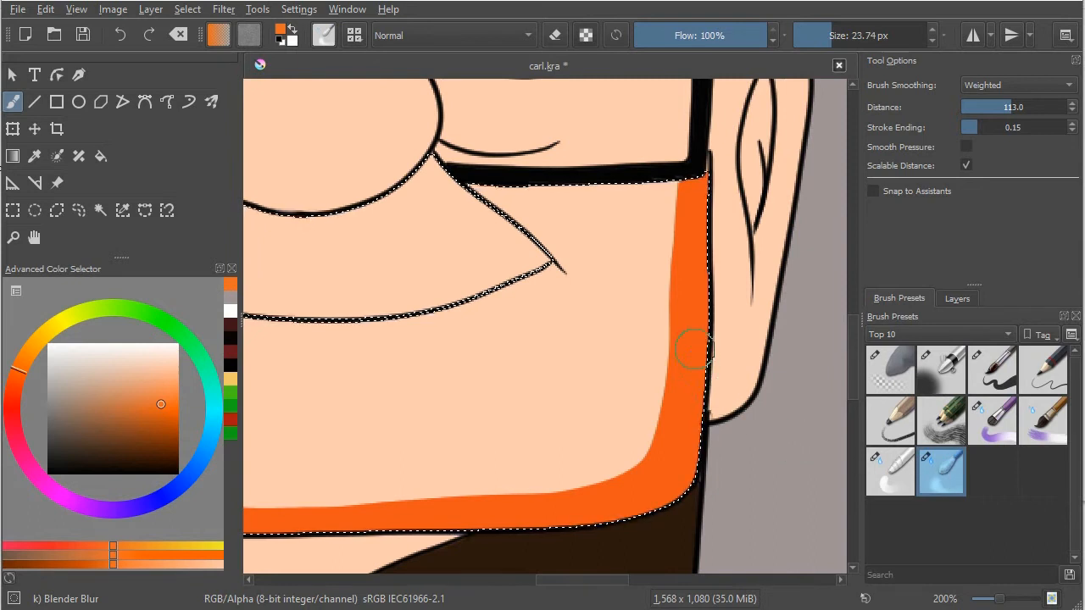
left_click_drag(667, 305, 685, 305, "shift")
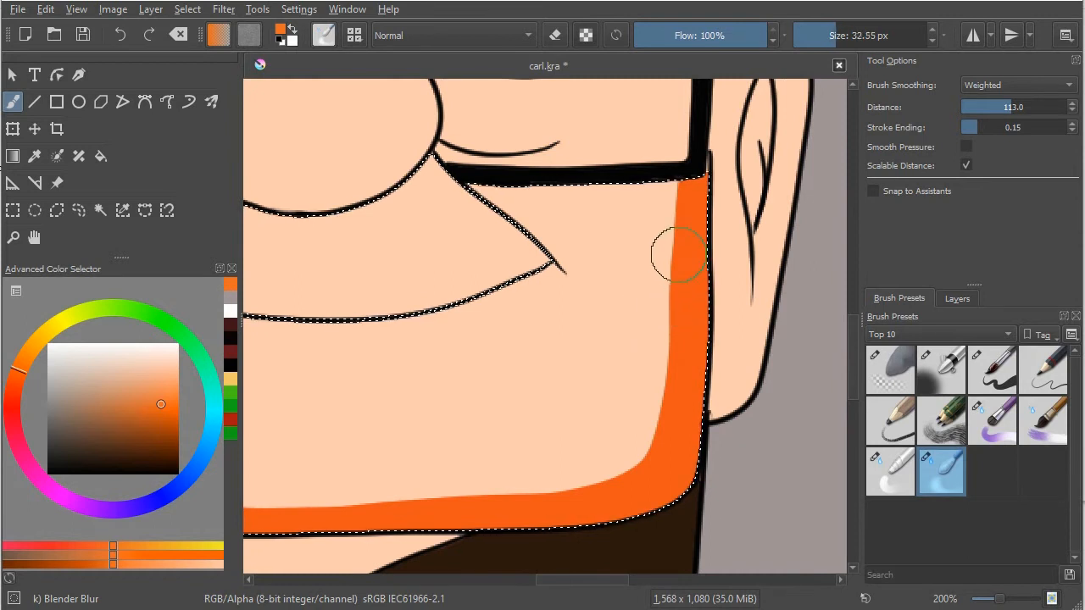
mouse_move(672, 222)
left_mouse_down()
mouse_move(668, 292)
mouse_move(669, 208)
mouse_move(667, 294)
mouse_move(670, 204)
mouse_move(657, 408)
left_mouse_up()
Step: Blend the orange band around the jaw corner with Blender Basic at 16.12 px and trim its lower inner edge with Eraser Soft at 15.75 px
left_click(902, 483)
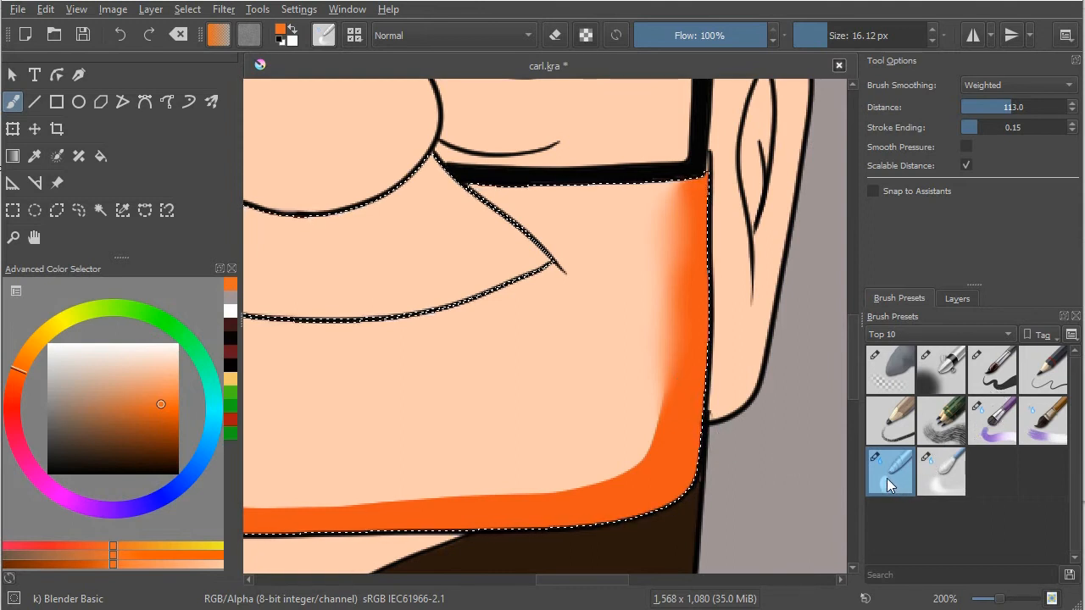
mouse_move(657, 438)
left_mouse_down()
mouse_move(661, 399)
mouse_move(628, 478)
mouse_move(654, 433)
mouse_move(658, 445)
mouse_move(634, 474)
mouse_move(656, 438)
mouse_move(605, 481)
left_mouse_up()
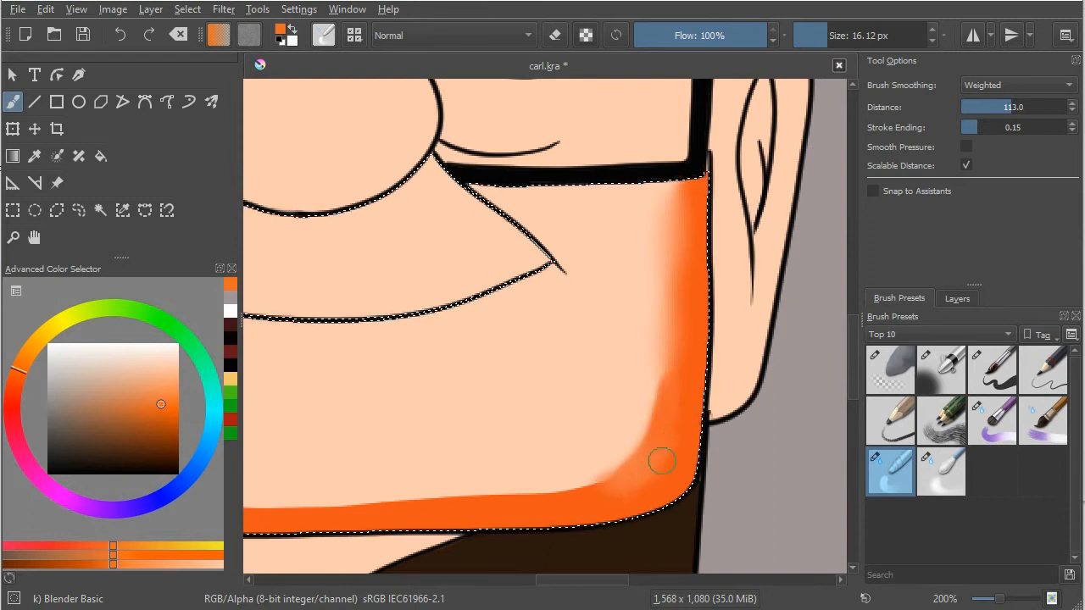
left_click(894, 362)
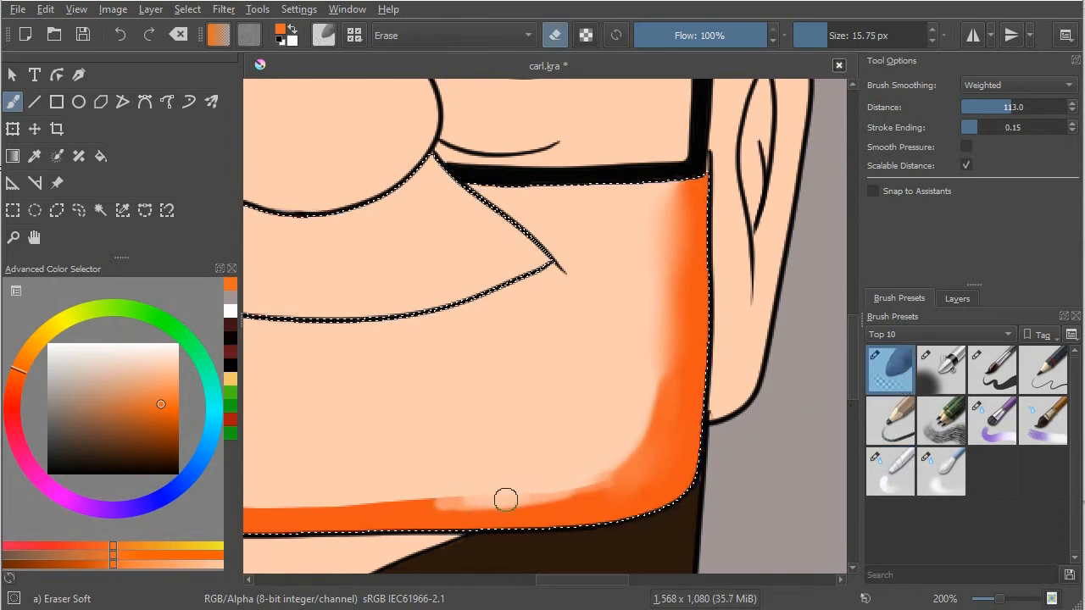
left_click_drag(575, 489, 574, 494)
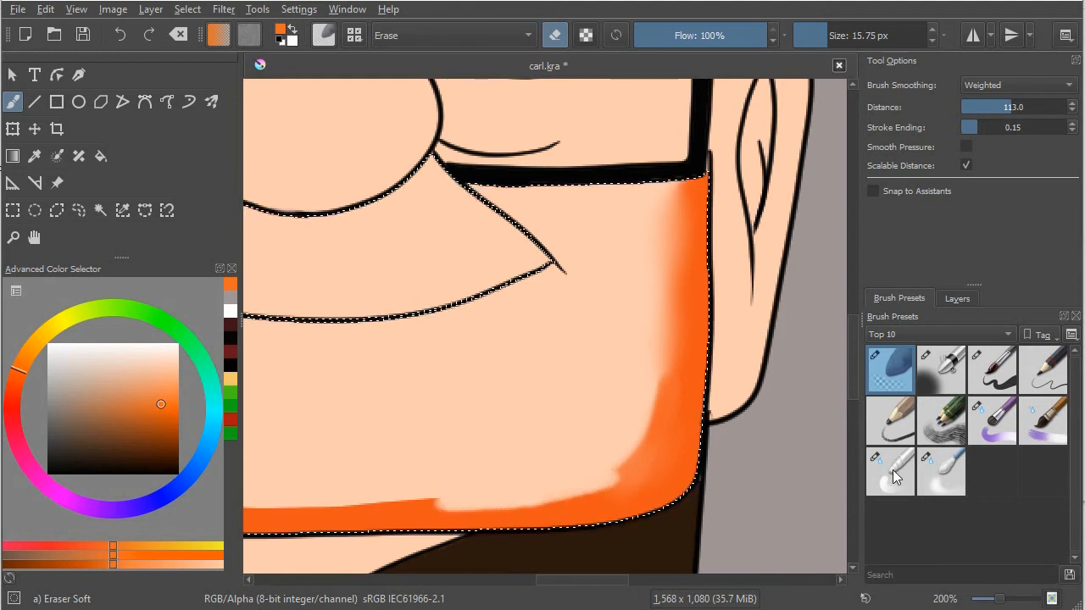
Step: Paint overlapping vertical orange strokes that fade into the skin on the chin using Marker Chisel Smooth at 60 px
mouse_move(909, 458)
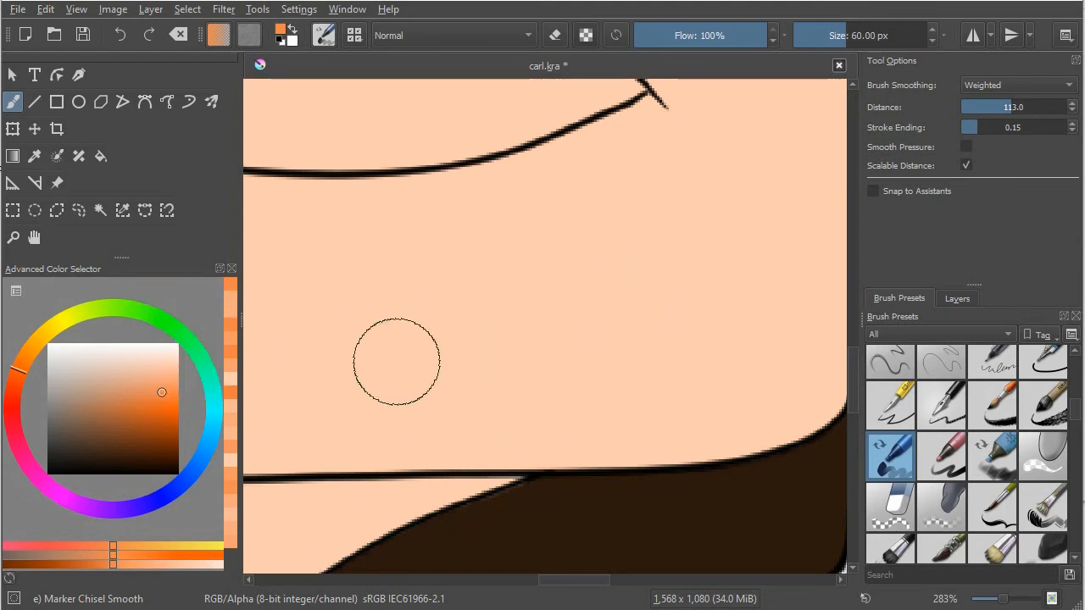
mouse_move(578, 255)
left_mouse_down()
mouse_move(579, 365)
mouse_move(583, 244)
mouse_move(586, 363)
mouse_move(592, 299)
mouse_move(589, 225)
mouse_move(584, 390)
mouse_move(587, 234)
mouse_move(582, 376)
mouse_move(563, 260)
mouse_move(553, 376)
mouse_move(552, 285)
mouse_move(546, 353)
mouse_move(526, 274)
mouse_move(513, 353)
mouse_move(513, 240)
mouse_move(507, 372)
mouse_move(480, 271)
mouse_move(475, 366)
left_mouse_up()
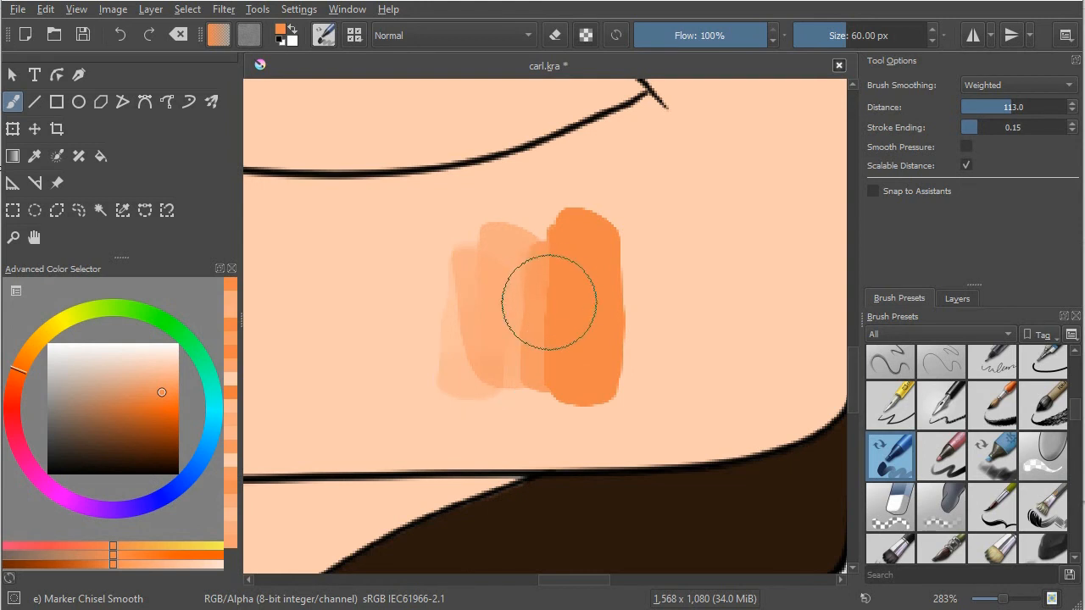
mouse_move(486, 314)
left_mouse_down()
mouse_move(503, 291)
mouse_move(483, 357)
left_mouse_up()
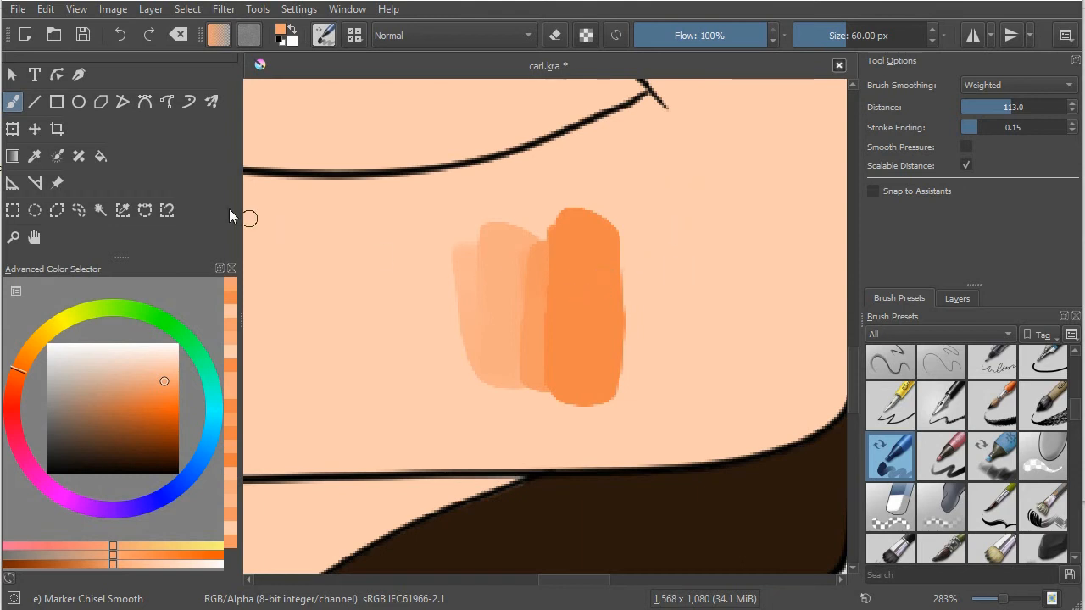
Step: Examine the Color Picker's Radius and Blend options, and return to the freehand brush
left_click(35, 159)
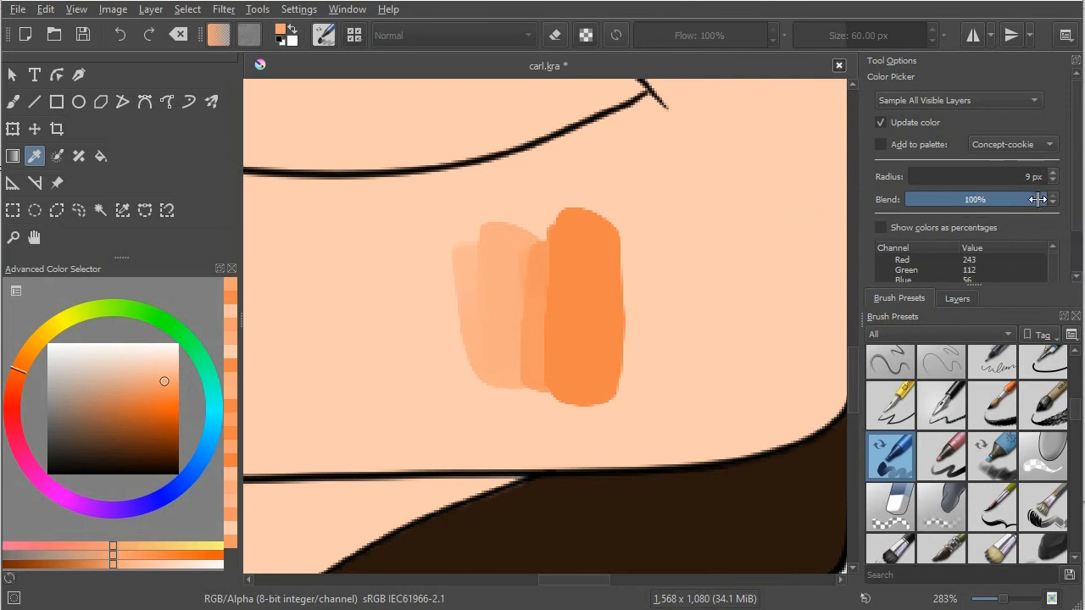
mouse_move(1045, 199)
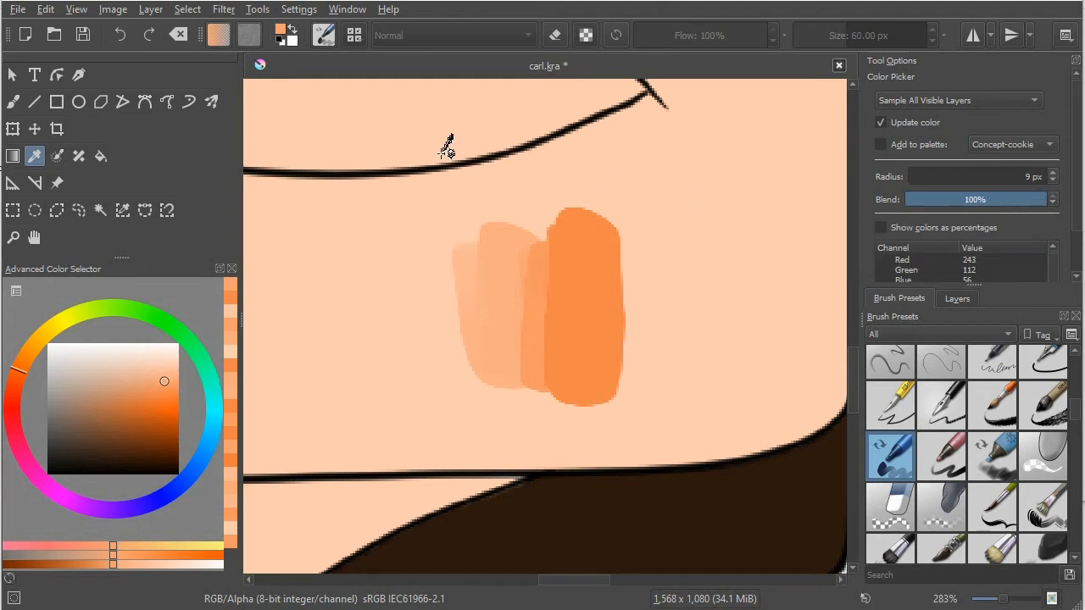
left_click(12, 102)
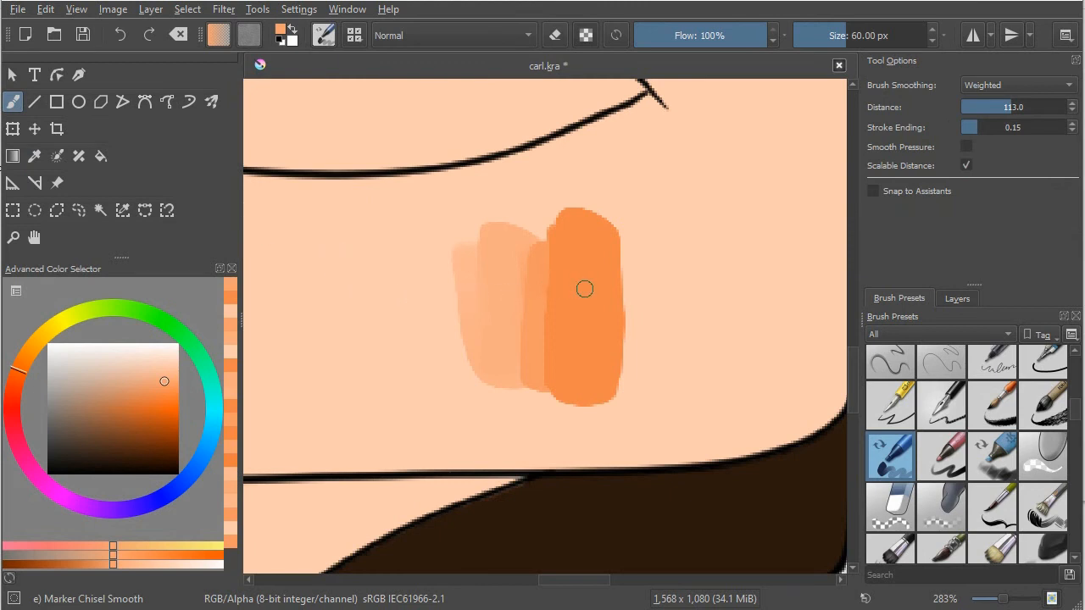
Step: Sample the solid orange stroke, the bare skin and the intermediate overlap tones in turn as the foreground colour
key("ctrl")
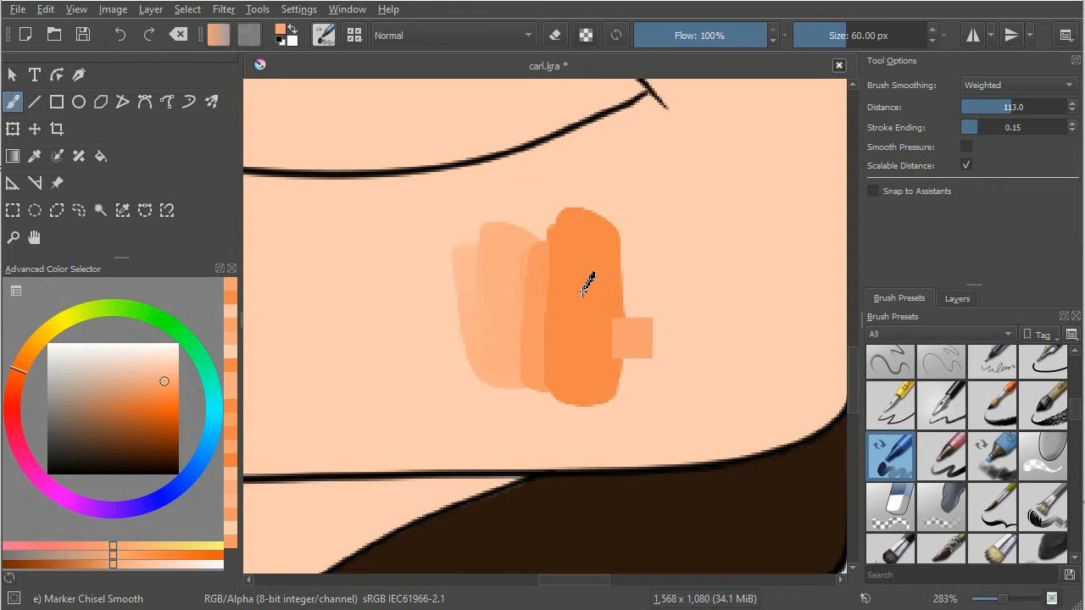
left_click(584, 288, "ctrl")
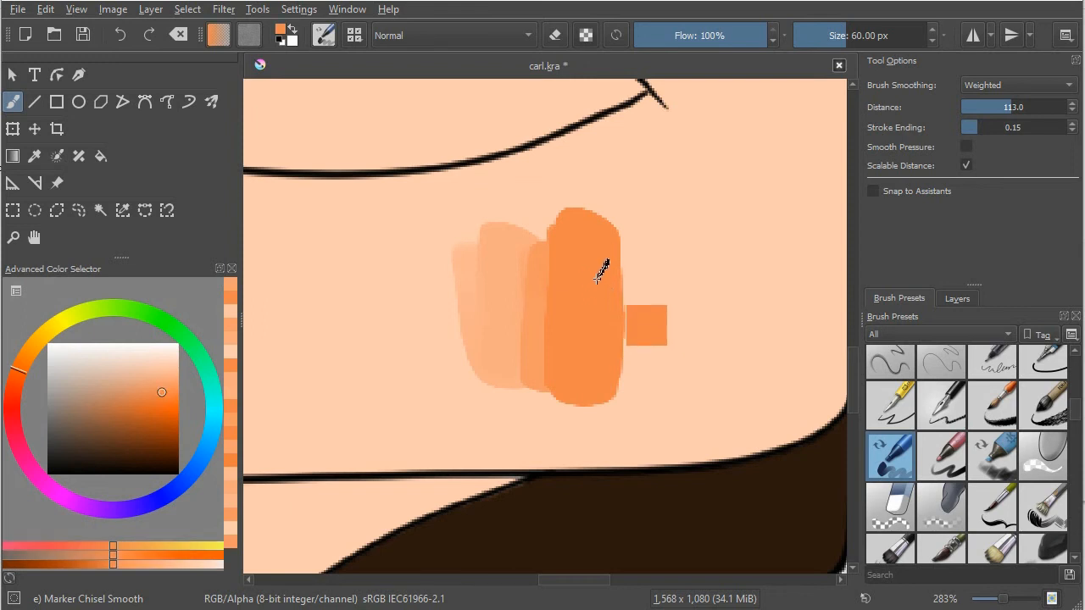
left_click(648, 267, "ctrl")
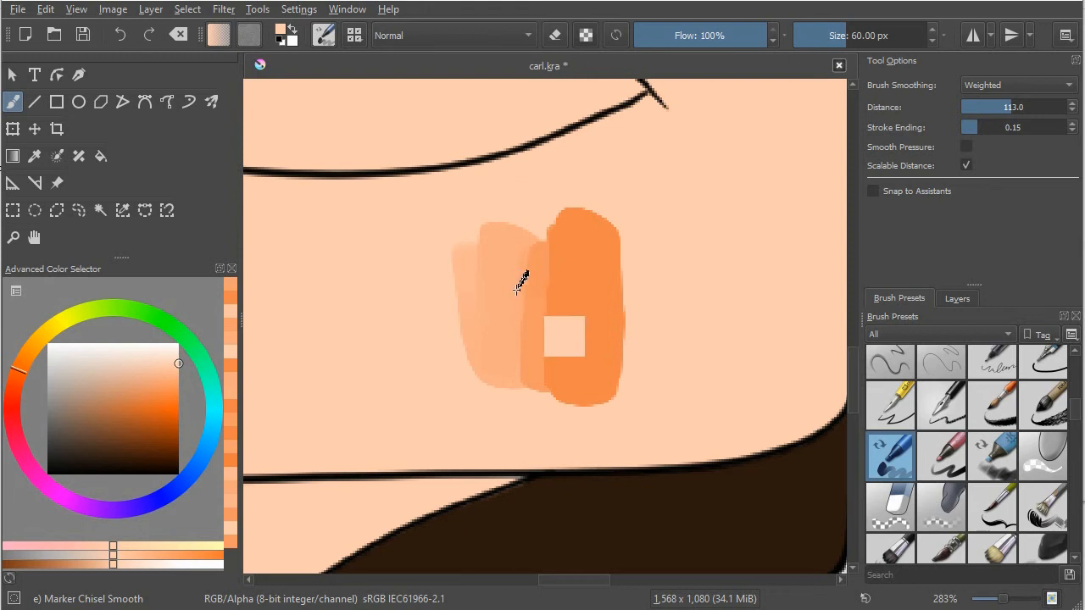
left_click(529, 285, "ctrl")
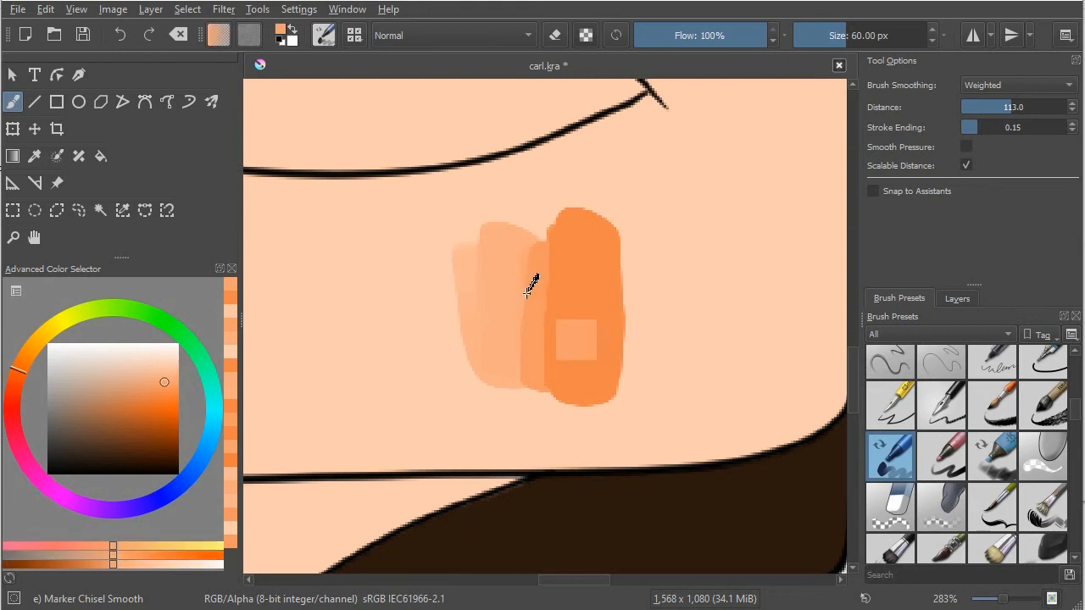
left_click(507, 290, "ctrl")
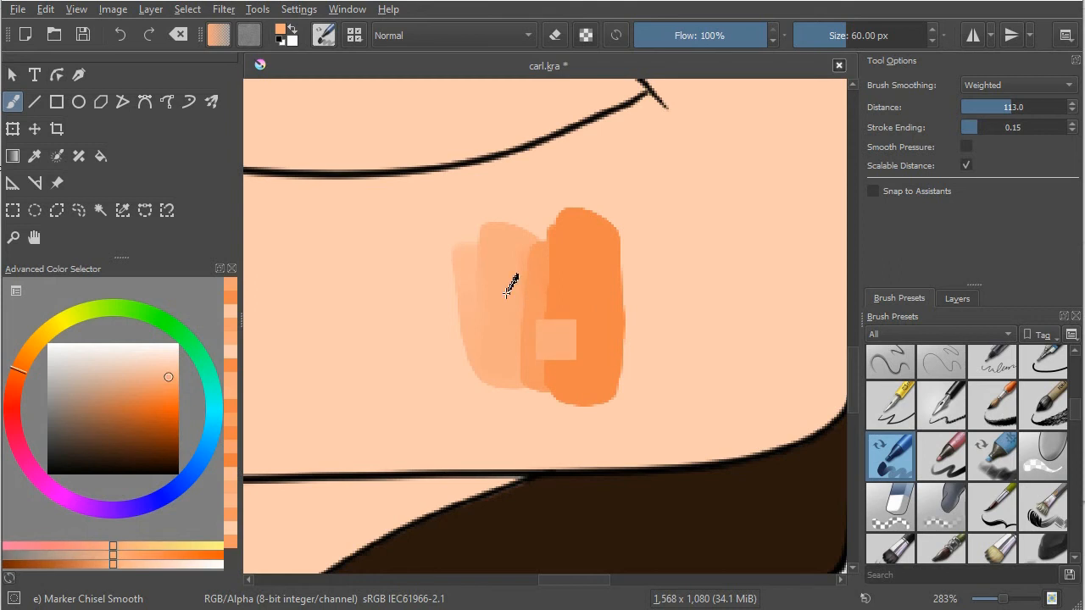
left_click(531, 288, "ctrl")
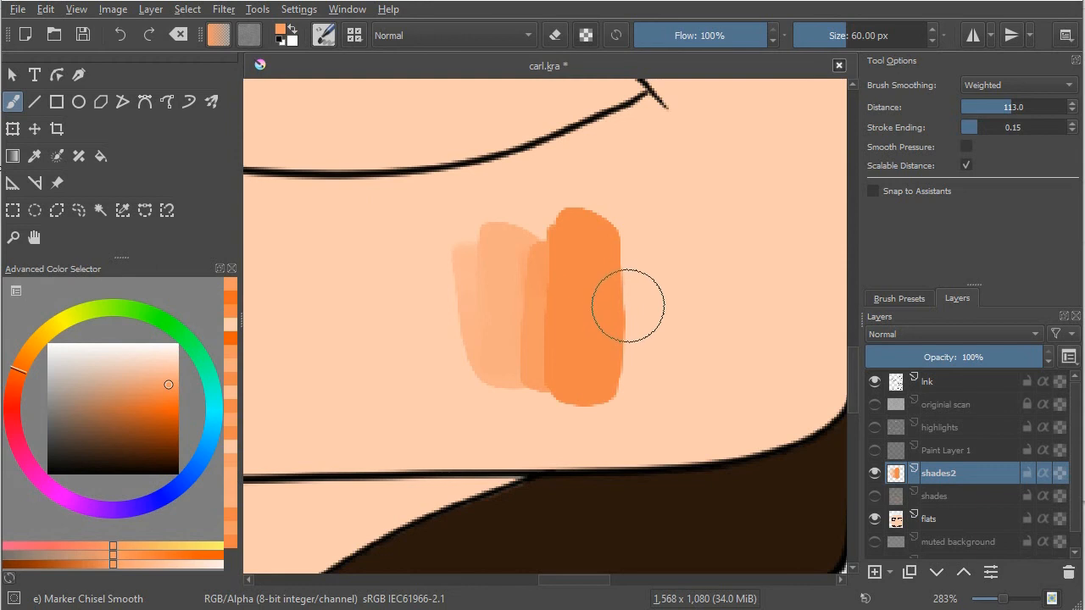
Step: Clear the test strokes from the shades2 layer and paint a solid vertical block on the chin in the recently used deep orange
key("Delete")
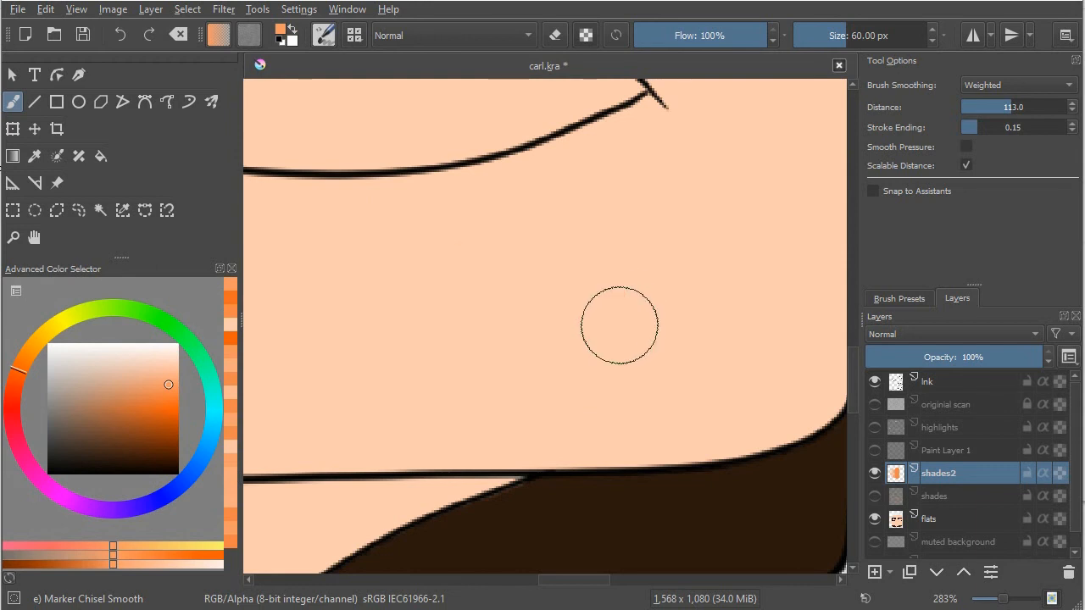
left_click(232, 338)
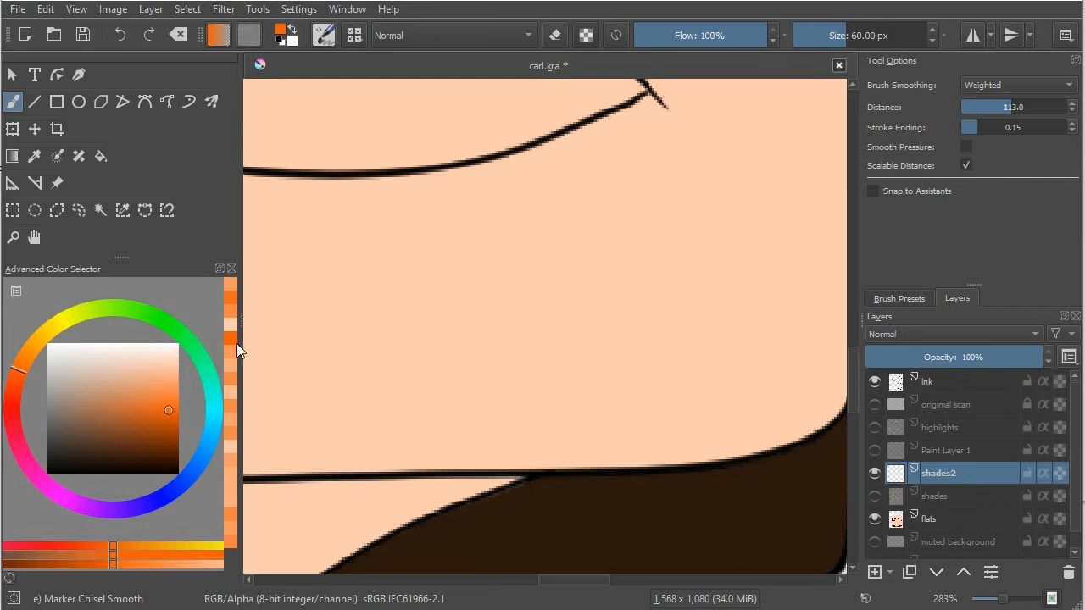
mouse_move(605, 247)
left_mouse_down()
mouse_move(609, 393)
mouse_move(608, 234)
mouse_move(608, 363)
mouse_move(593, 231)
mouse_move(609, 341)
left_mouse_up()
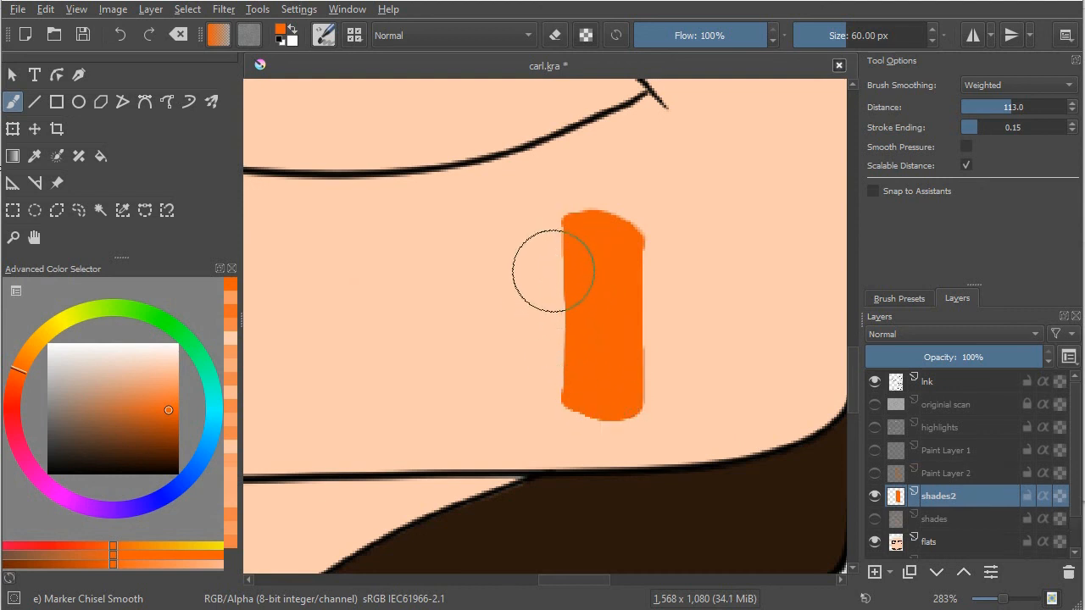
Step: Layer three lighter, overlapping vertical strokes of the same orange along the left side of the solid block
left_click_drag(545, 248, 547, 403)
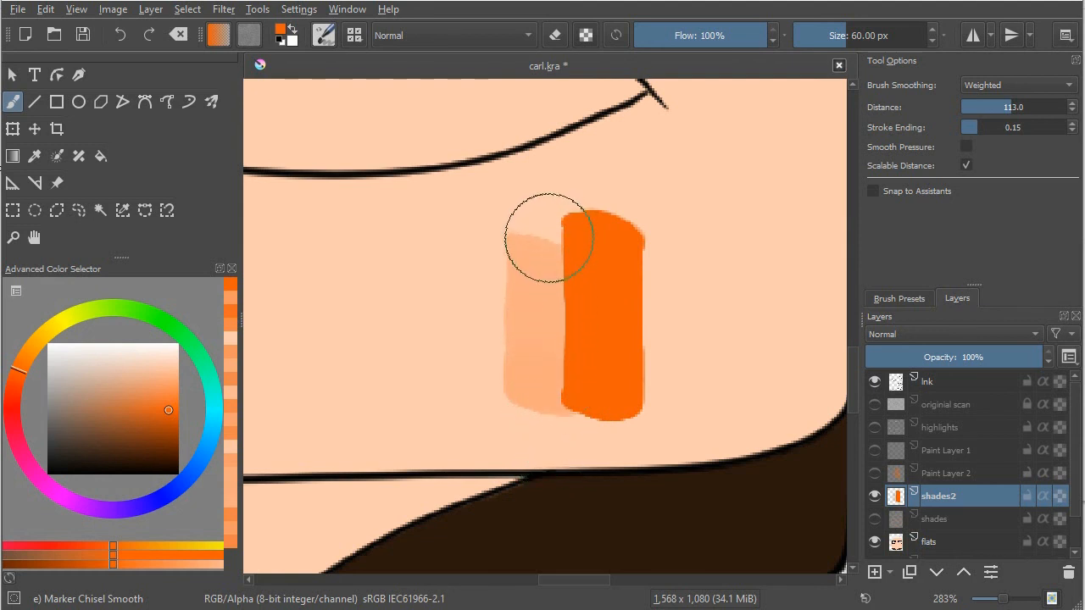
left_click_drag(547, 237, 554, 383)
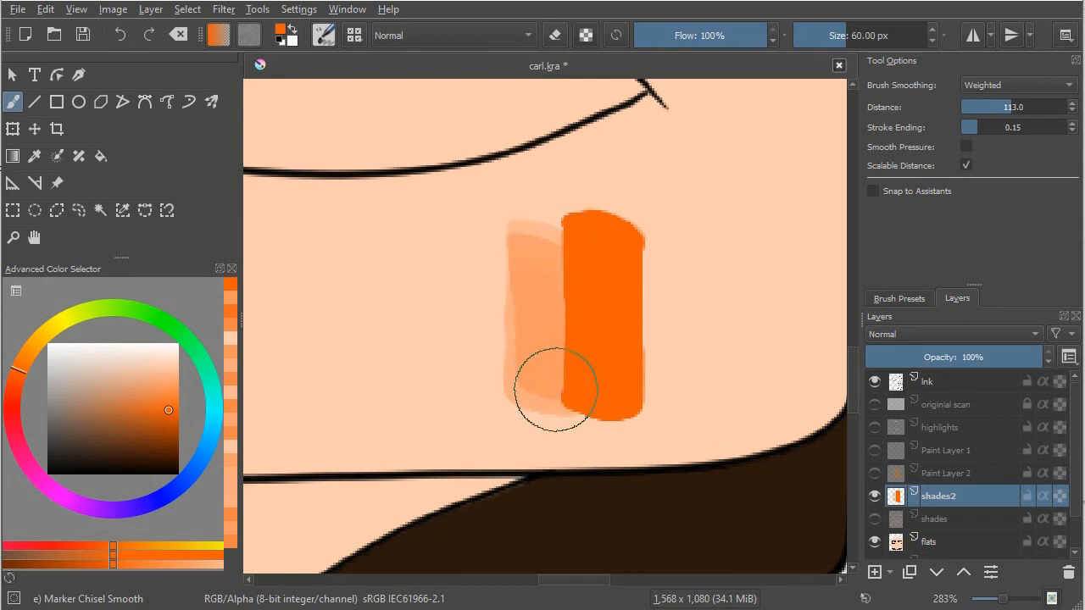
left_click_drag(550, 229, 557, 384)
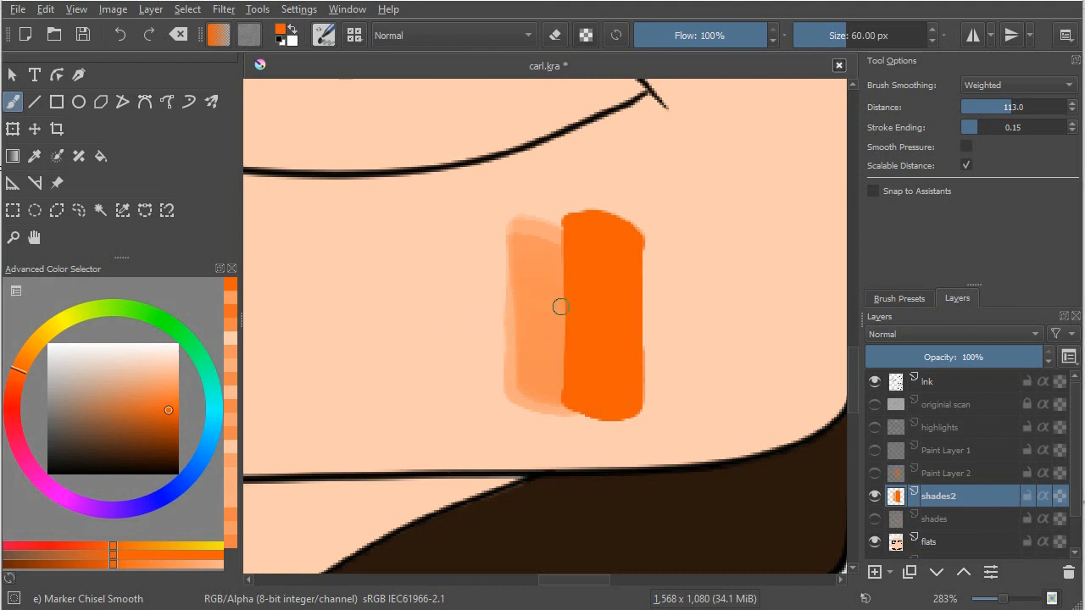
Step: Sample the bare skin tone and paint it over the boundary between the light strokes and the solid orange block
left_click(485, 320, "ctrl")
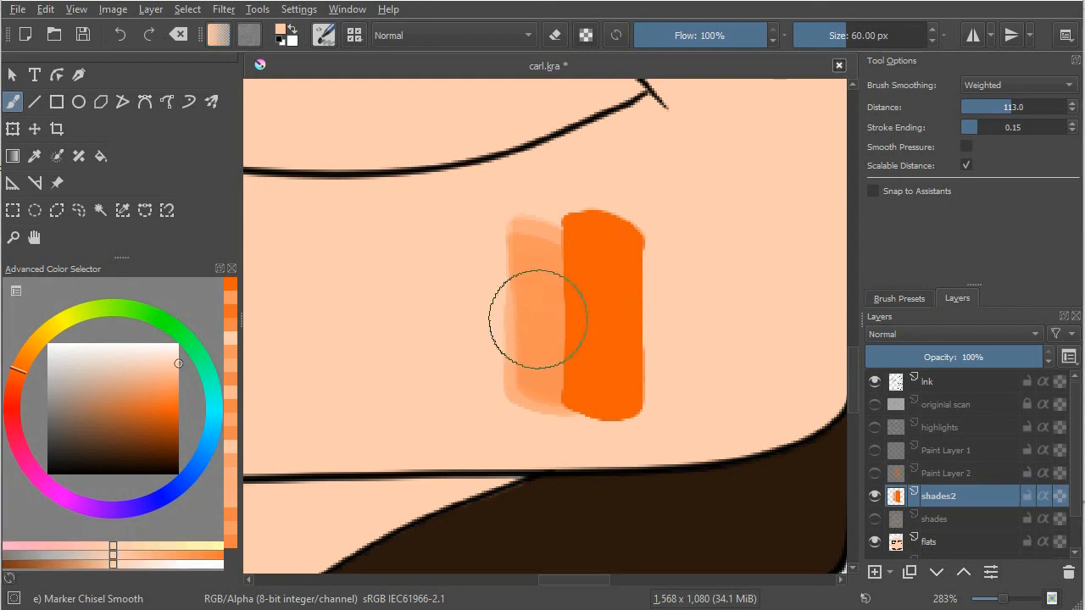
left_click_drag(565, 380, 565, 381)
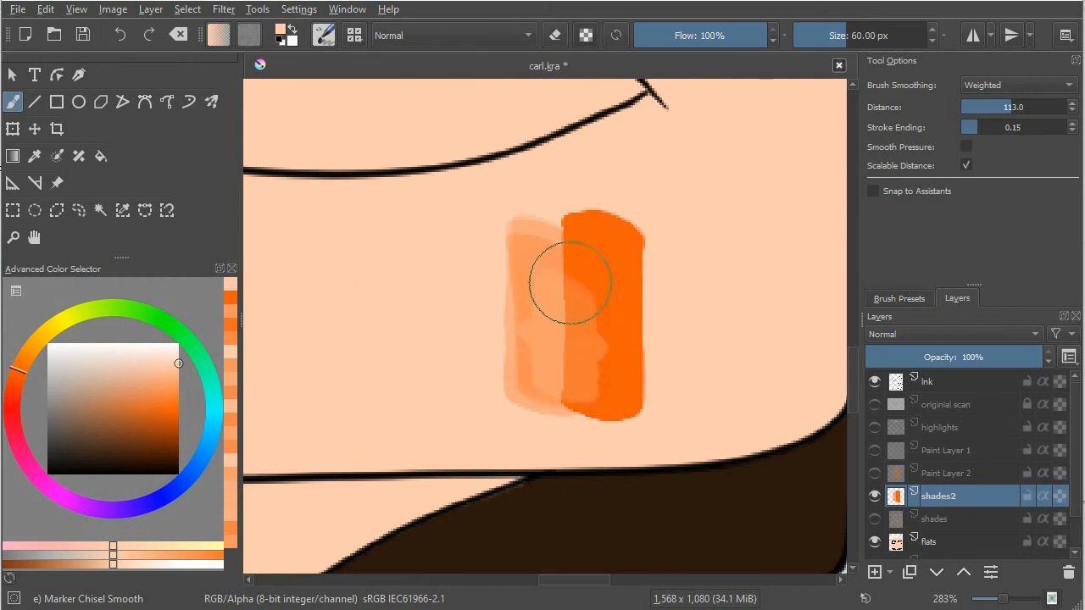
mouse_move(563, 288)
left_mouse_down()
mouse_move(563, 389)
mouse_move(575, 313)
mouse_move(569, 320)
mouse_move(567, 346)
mouse_move(586, 306)
mouse_move(597, 311)
mouse_move(587, 325)
mouse_move(568, 311)
mouse_move(562, 264)
mouse_move(566, 382)
mouse_move(577, 331)
left_mouse_up()
Step: Sample a blended midtone and paint it along the gradient's left edge, followed by strokes of sampled skin tone over the same edge
left_click(574, 332, "ctrl")
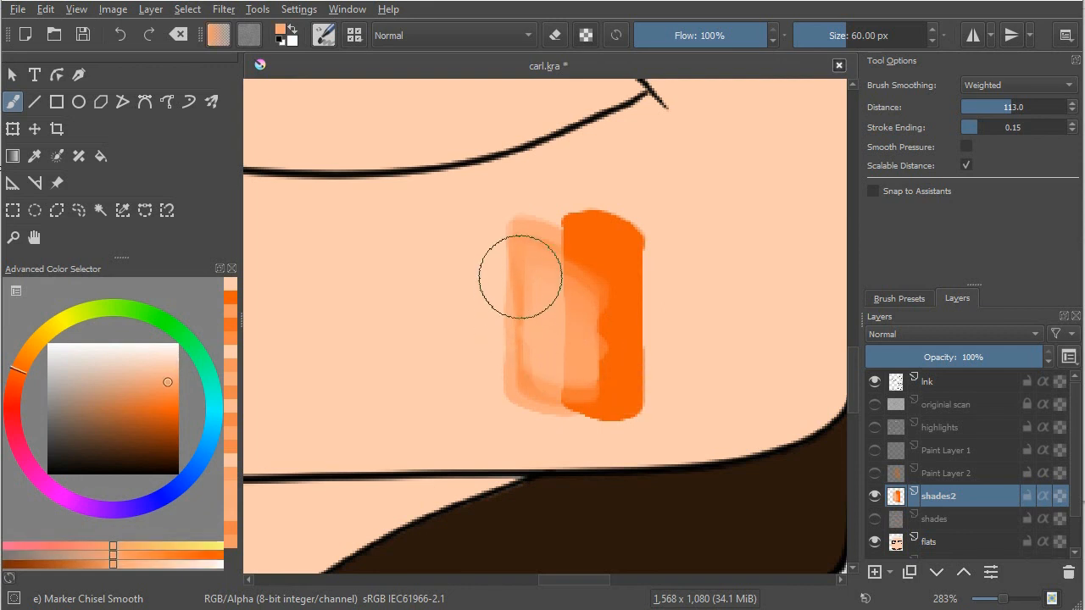
left_click_drag(519, 276, 528, 376)
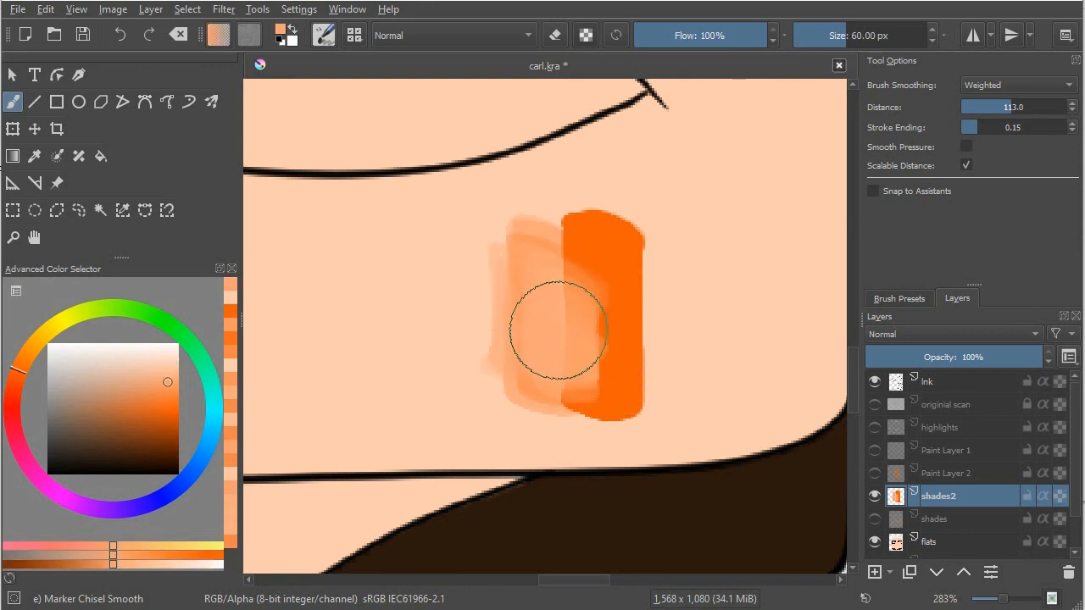
left_click(471, 323, "ctrl")
mouse_move(501, 285)
left_mouse_down()
mouse_move(509, 347)
mouse_move(503, 273)
mouse_move(511, 381)
left_mouse_up()
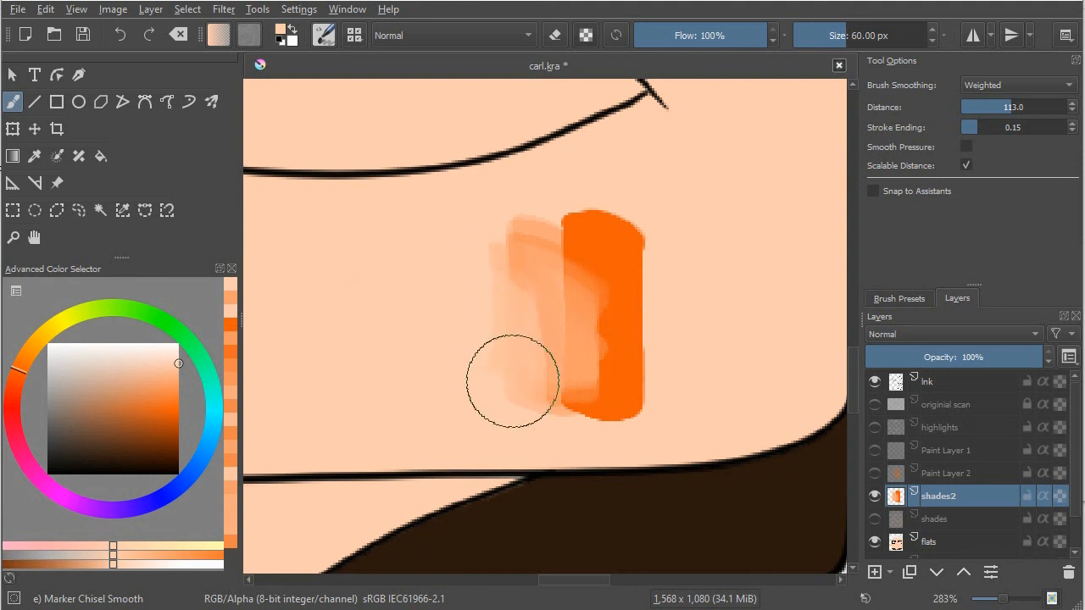
Step: Blend the middle of the gradient by alternately sampling the deep orange and intermediate tones and stroking them over the boundary
left_click(604, 325, "ctrl")
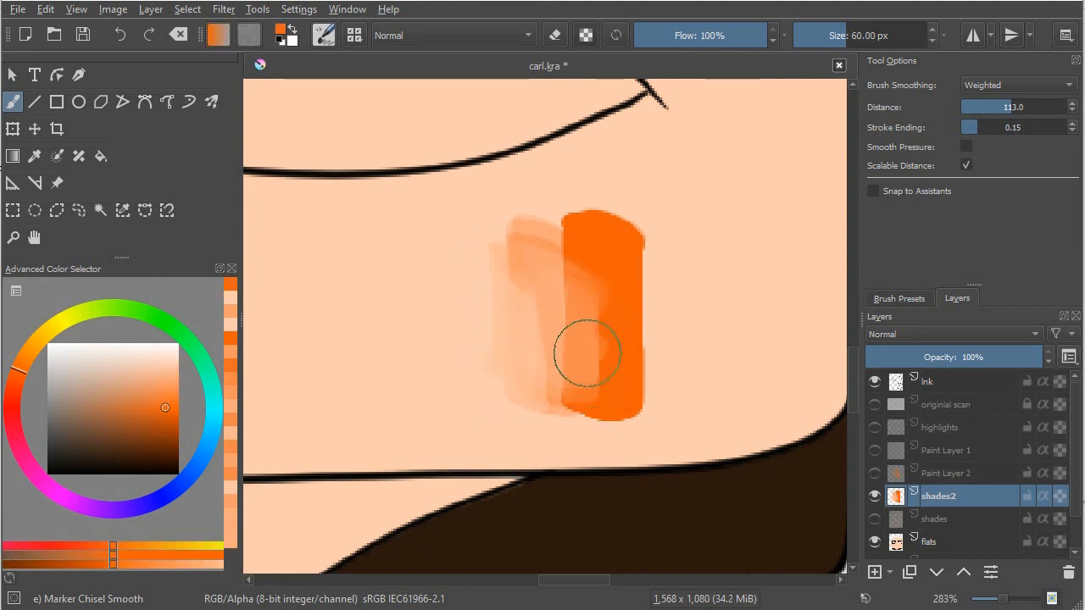
left_click(567, 324, "ctrl")
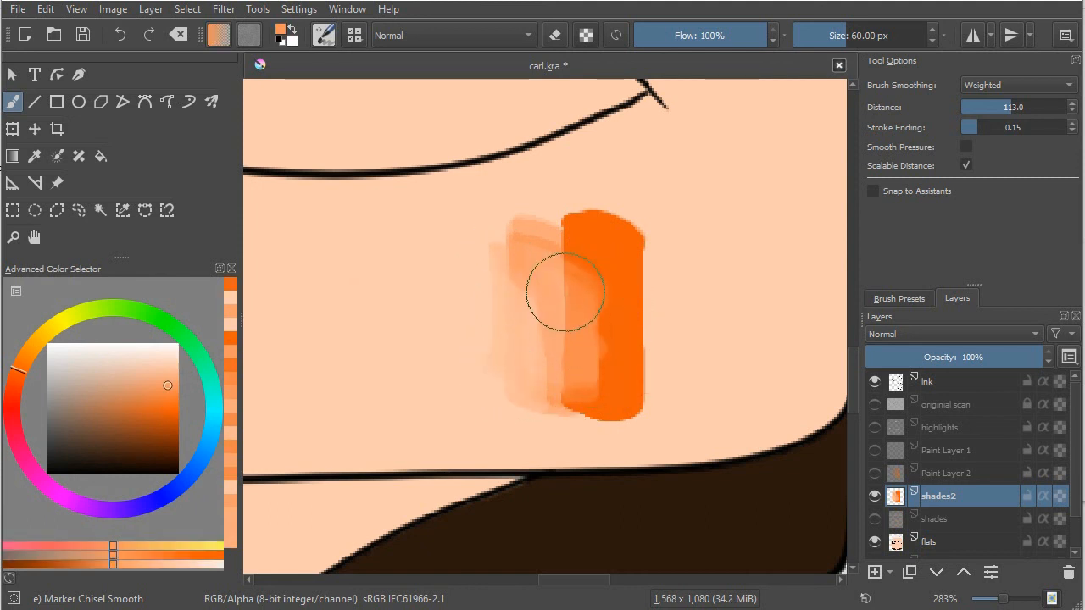
left_click(566, 355, "ctrl")
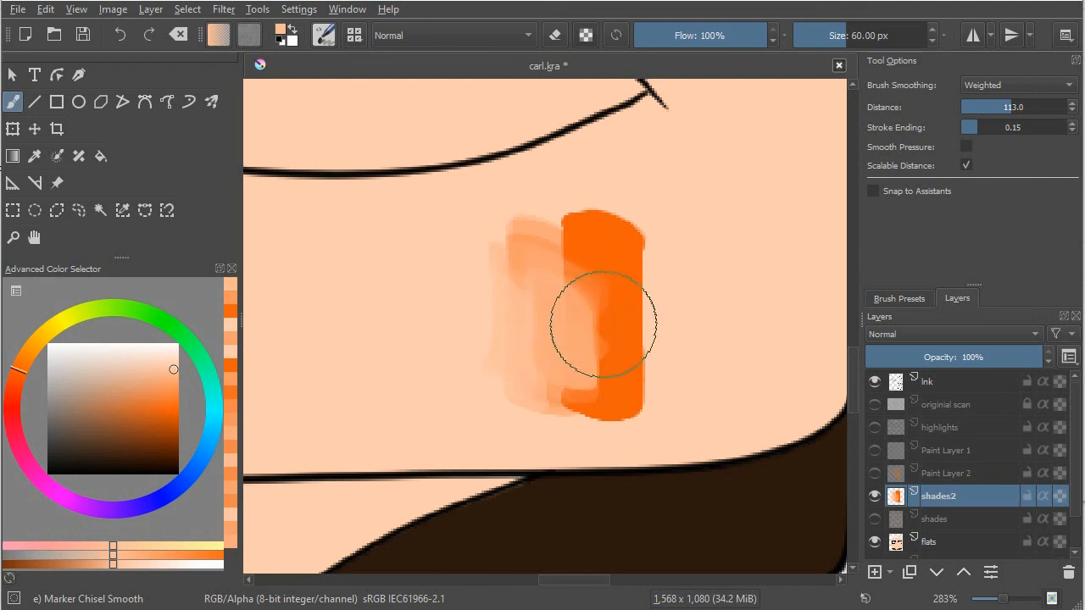
left_click(602, 325, "ctrl")
mouse_move(596, 309)
left_mouse_down()
mouse_move(589, 371)
mouse_move(582, 317)
mouse_move(586, 380)
mouse_move(563, 298)
mouse_move(573, 362)
mouse_move(601, 291)
mouse_move(602, 359)
left_mouse_up()
left_click(568, 314, "ctrl")
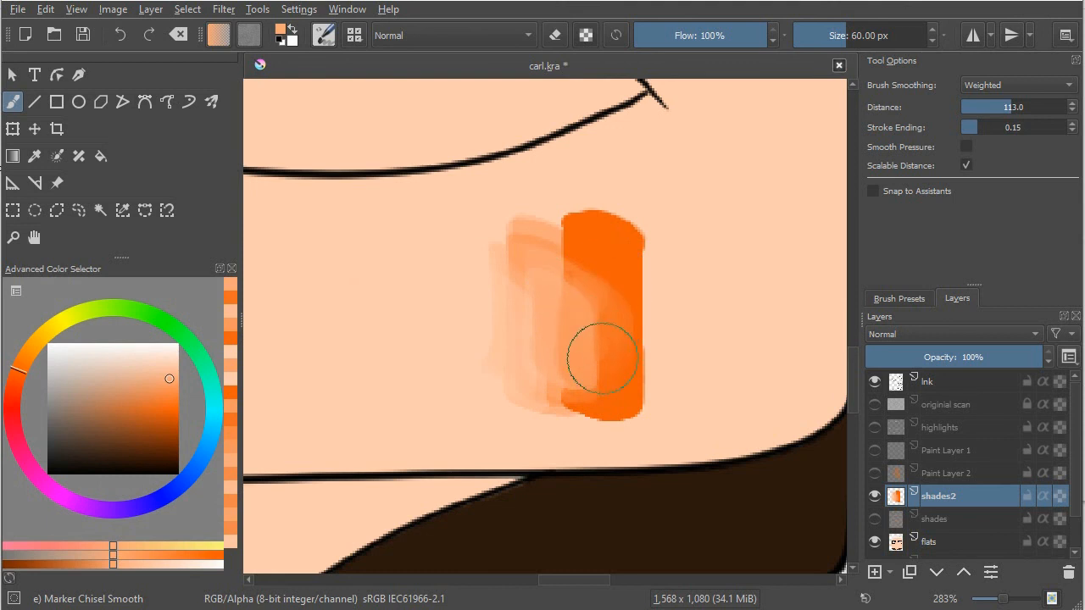
mouse_move(598, 308)
left_mouse_down()
mouse_move(595, 363)
mouse_move(604, 297)
mouse_move(617, 303)
mouse_move(610, 400)
mouse_move(600, 315)
mouse_move(585, 295)
mouse_move(588, 317)
mouse_move(579, 293)
mouse_move(580, 378)
mouse_move(558, 284)
mouse_move(565, 378)
mouse_move(573, 300)
mouse_move(583, 356)
left_mouse_up()
left_click(627, 297, "ctrl")
left_click(549, 293, "ctrl")
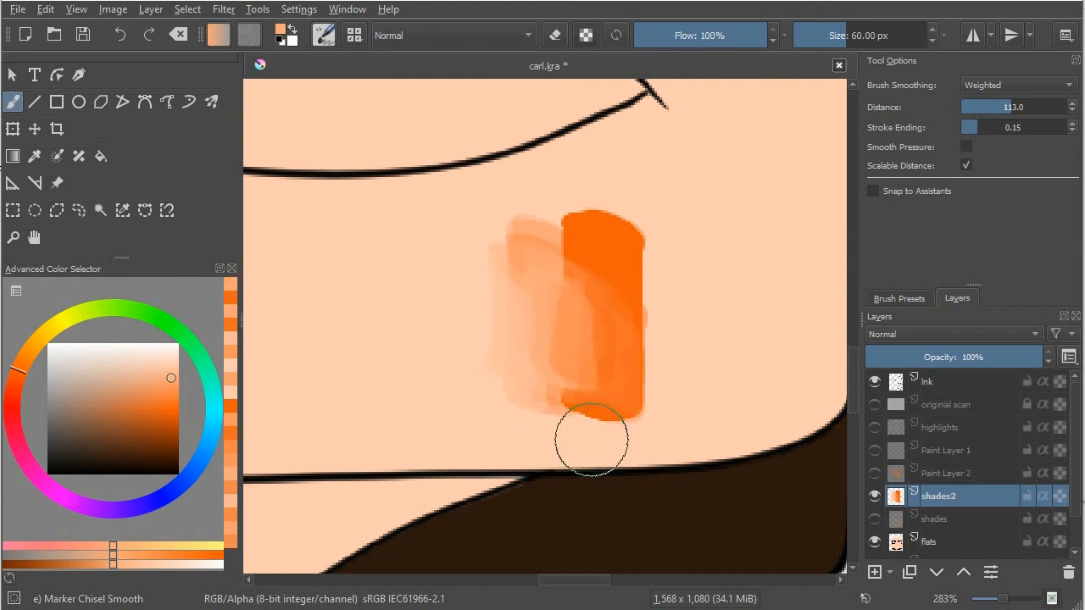